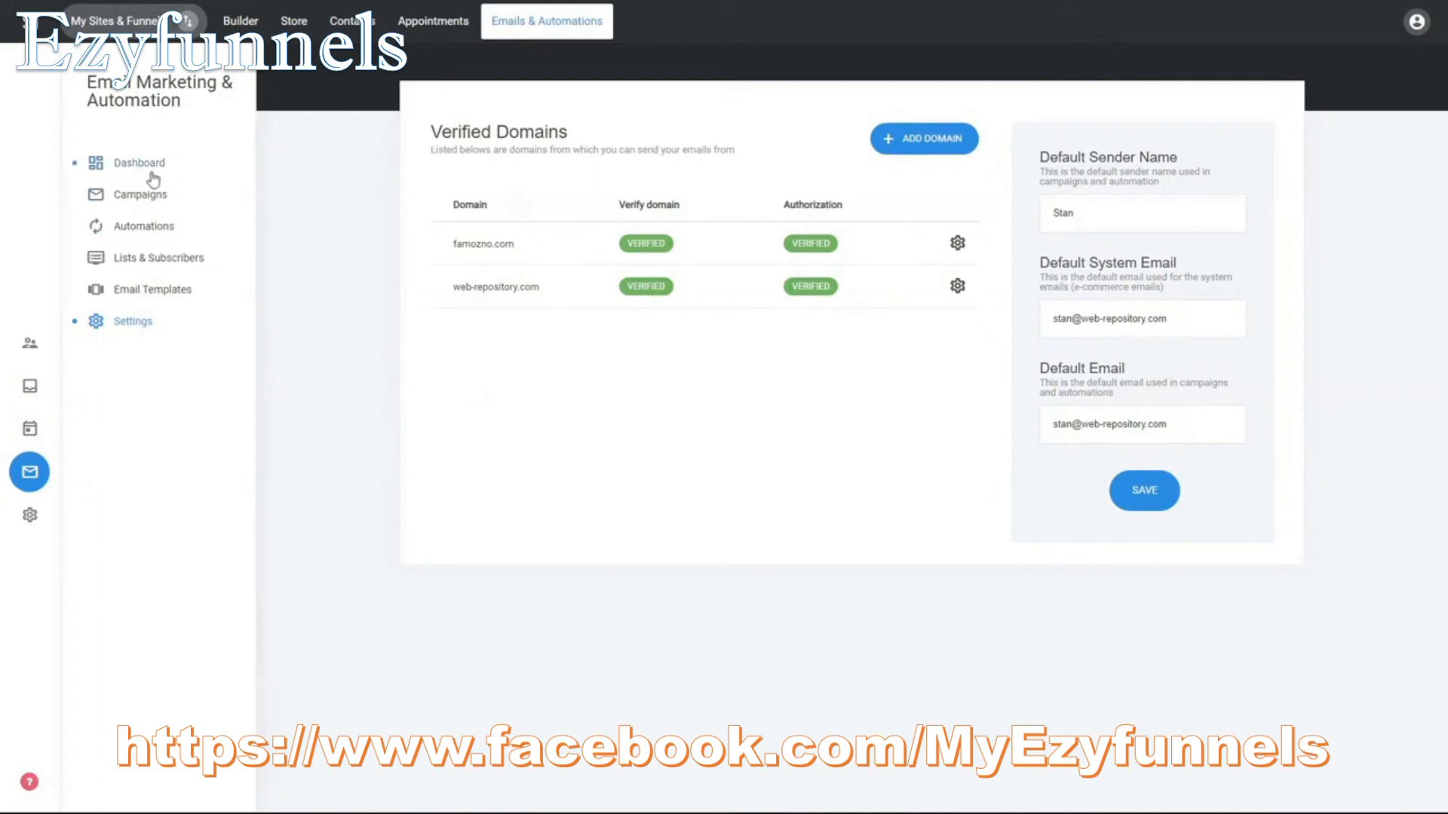
Step: Start a new email campaign and continue past its name to the campaign type choice
left_click(151, 200)
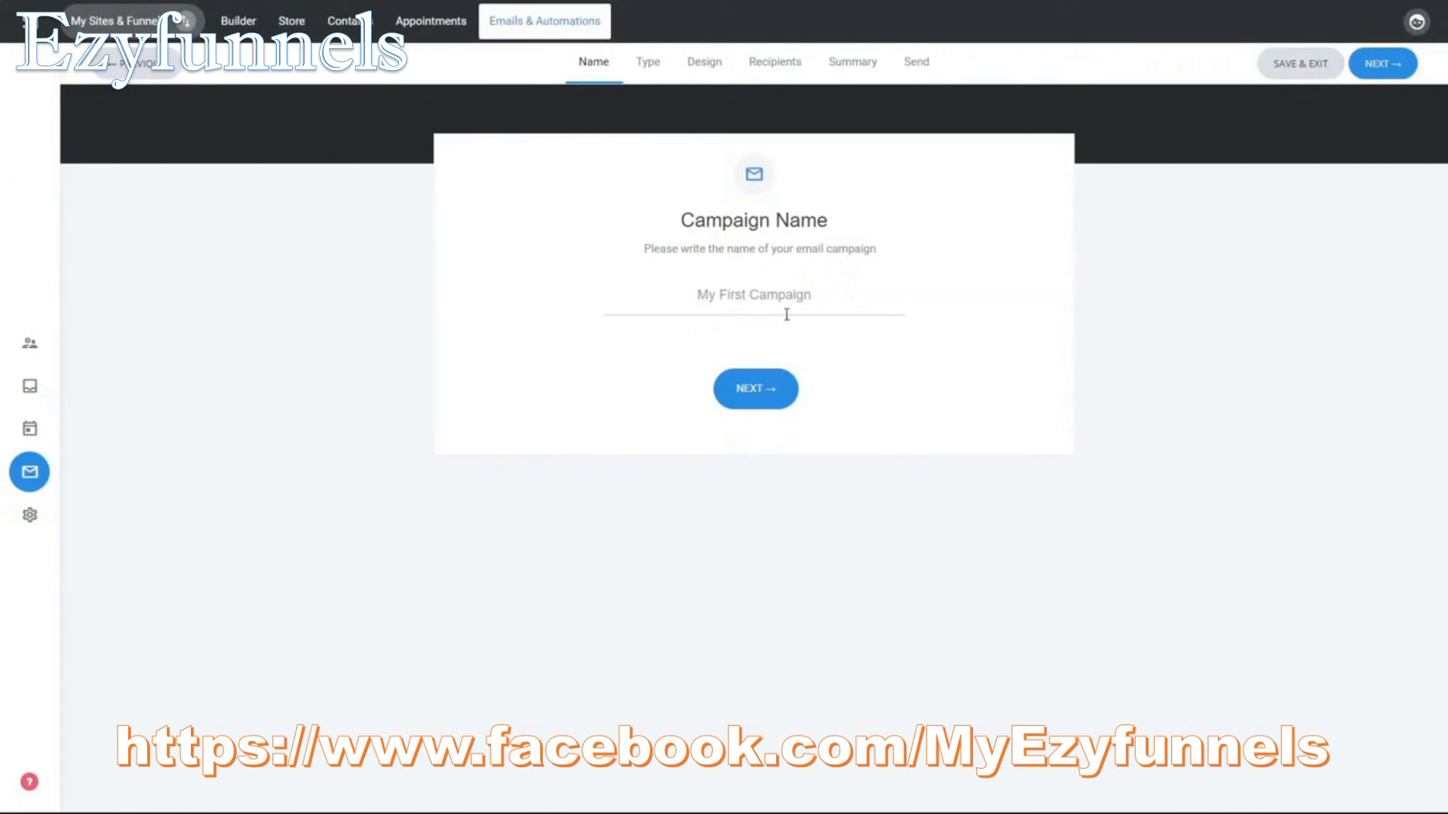
left_click(767, 403)
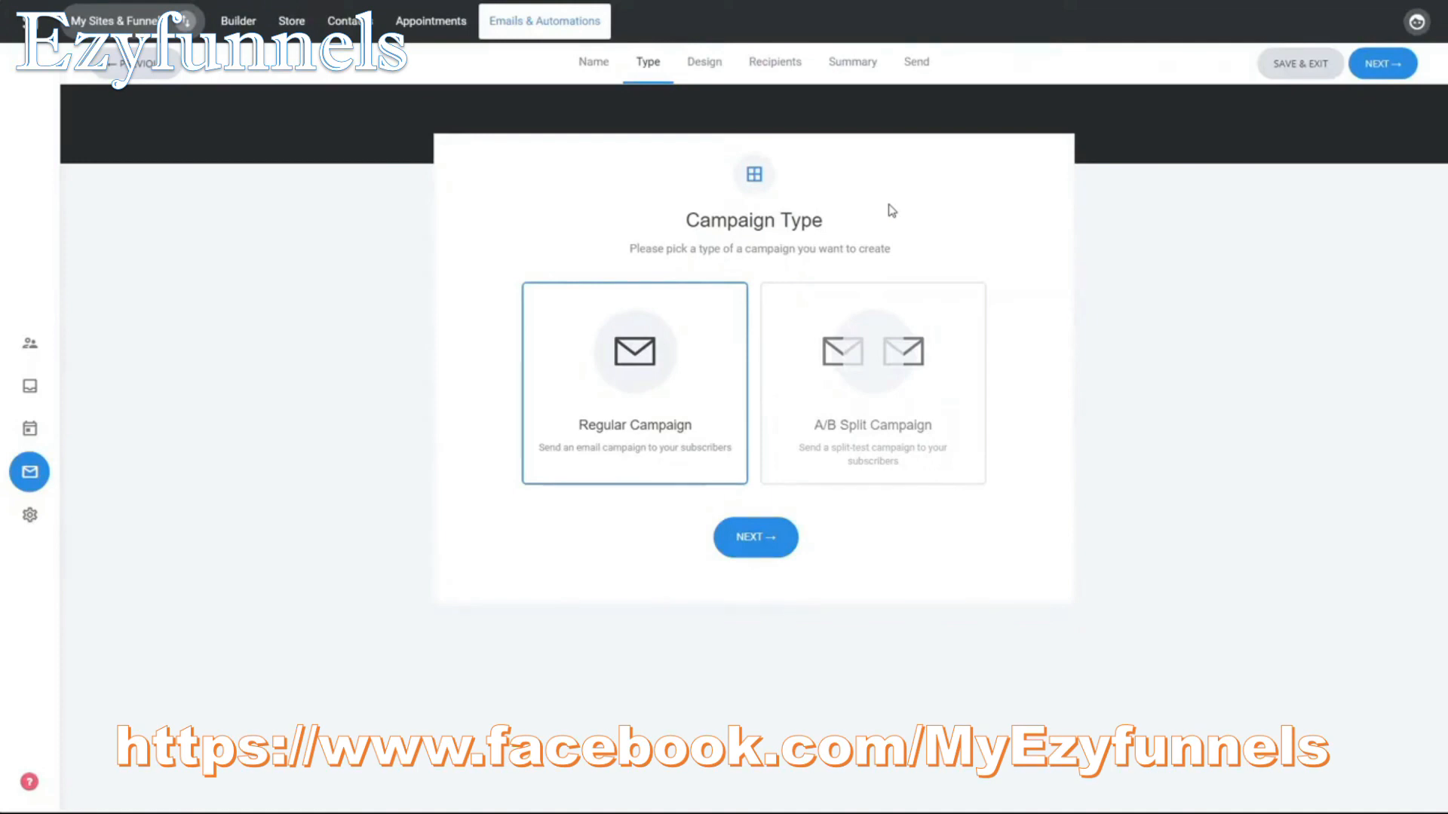
Step: Review the A/B Split Campaign options, set the campaign type to Regular Campaign and continue to the email design
left_click(830, 401)
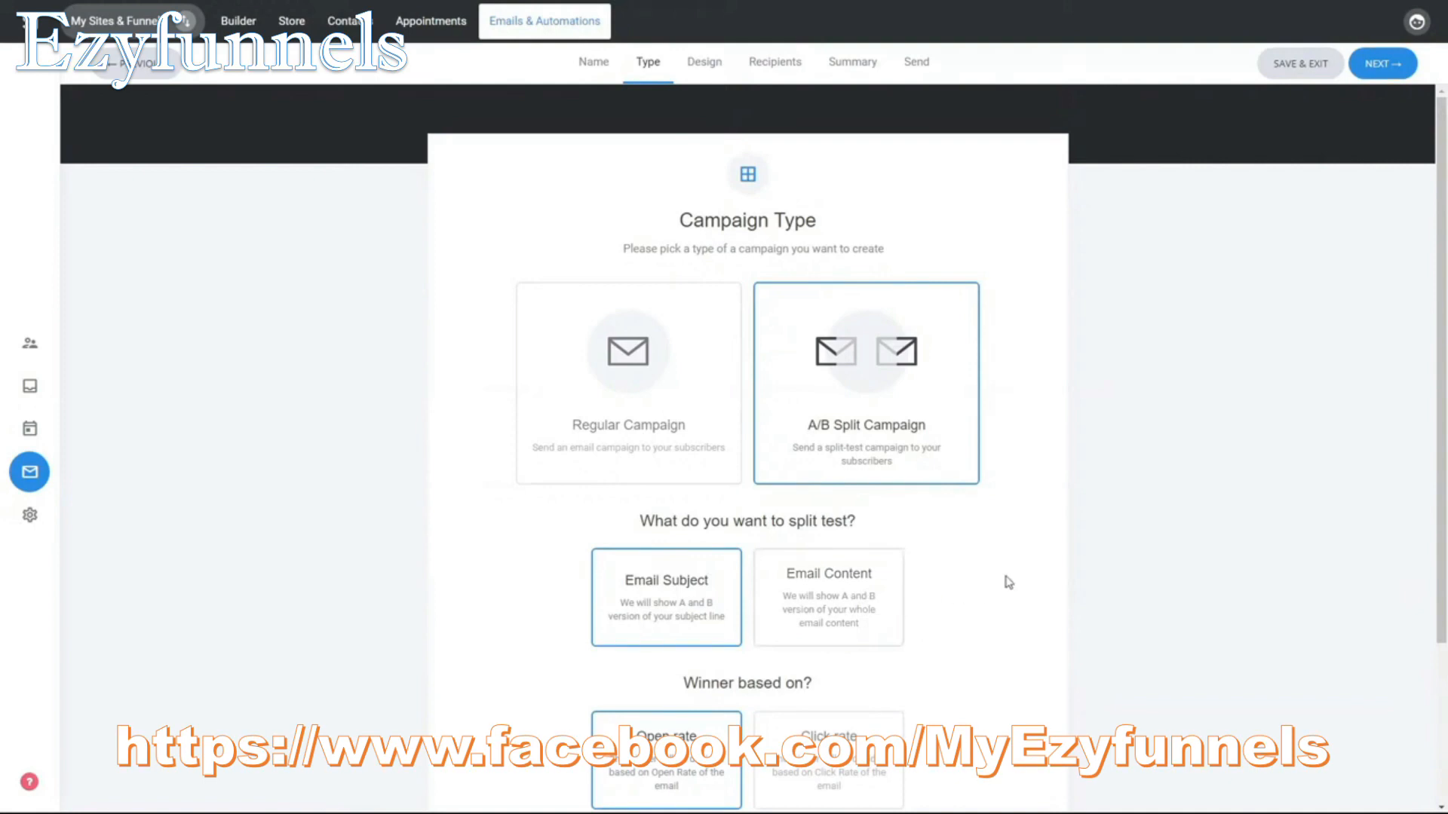
scroll(1008, 582, "down", 1)
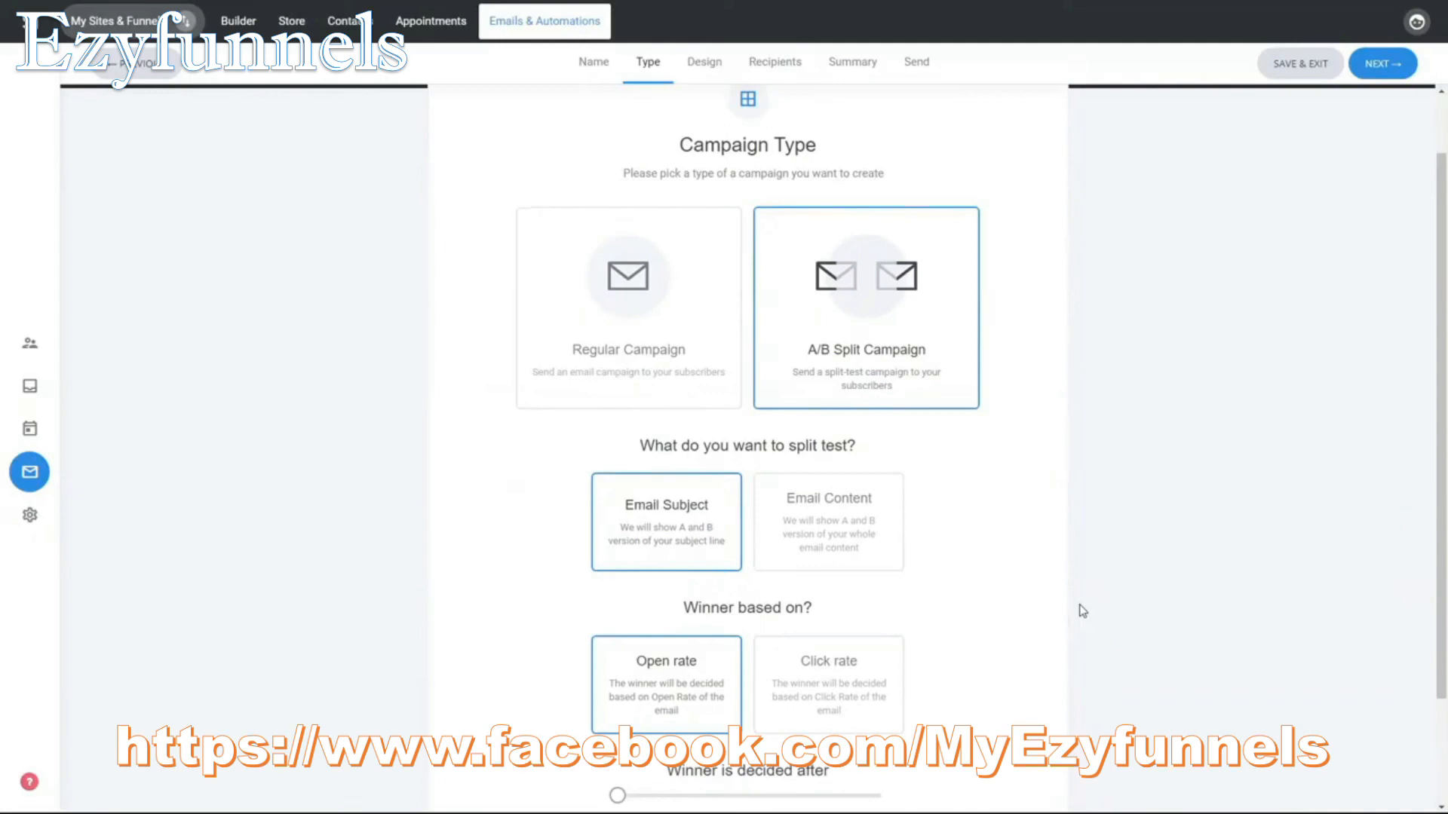
scroll(1073, 603, "up", 1)
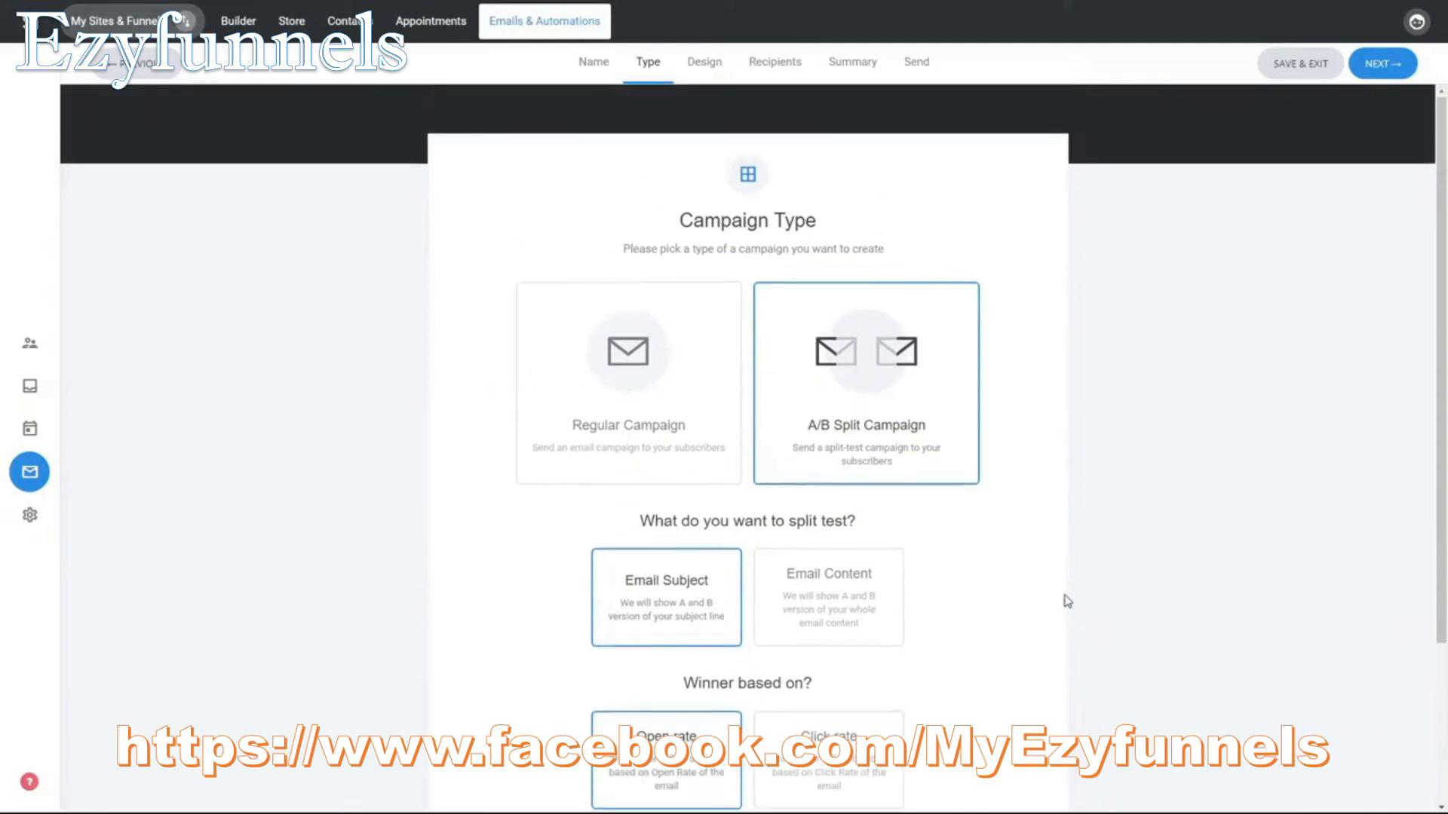
left_click(642, 412)
left_click(766, 541)
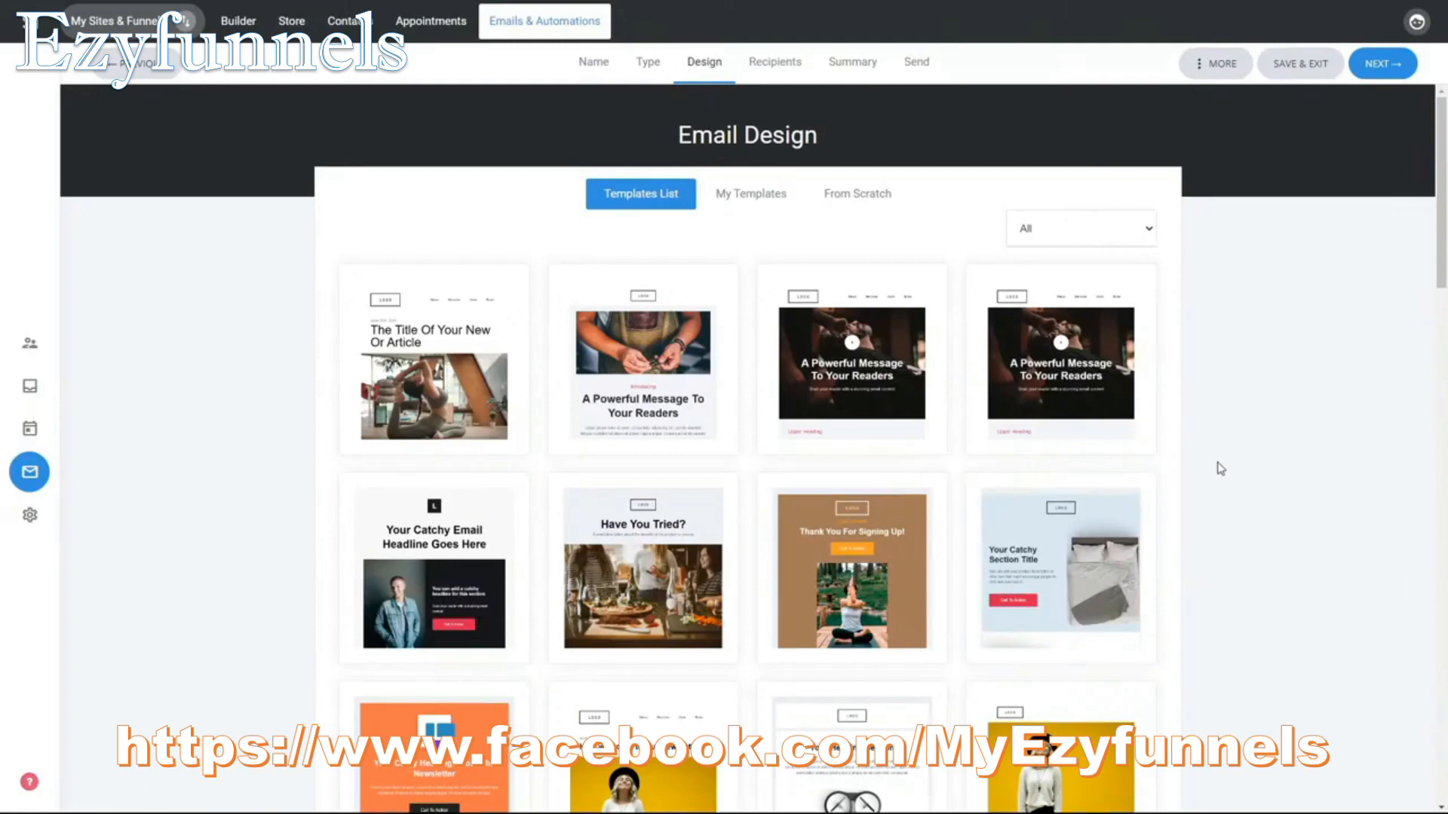
Step: Browse the ready-made email templates and choose the one titled "Your Catchy Email Headline Goes Here"
scroll(1222, 467, "down", 5)
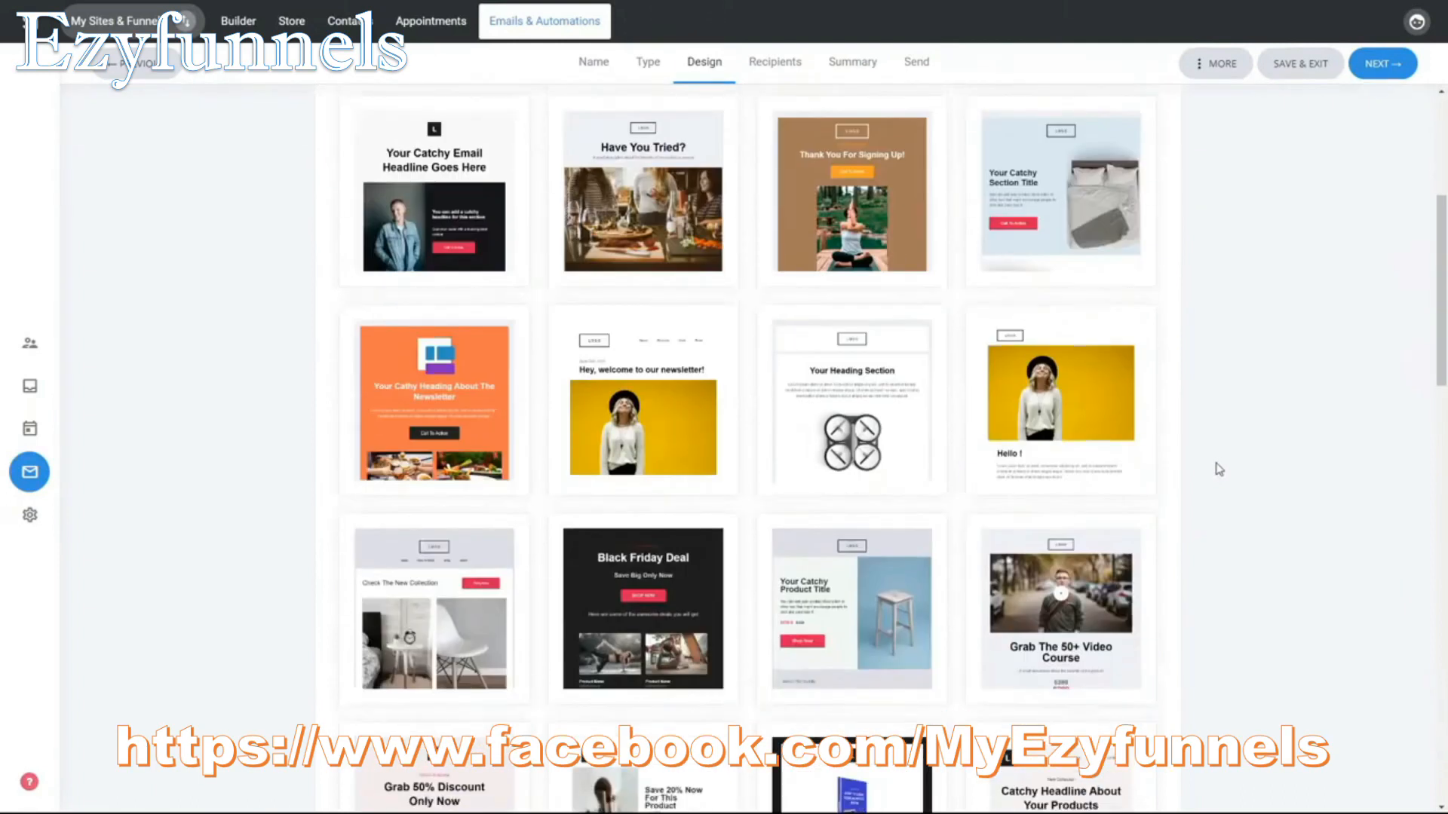
scroll(1218, 469, "down", 3)
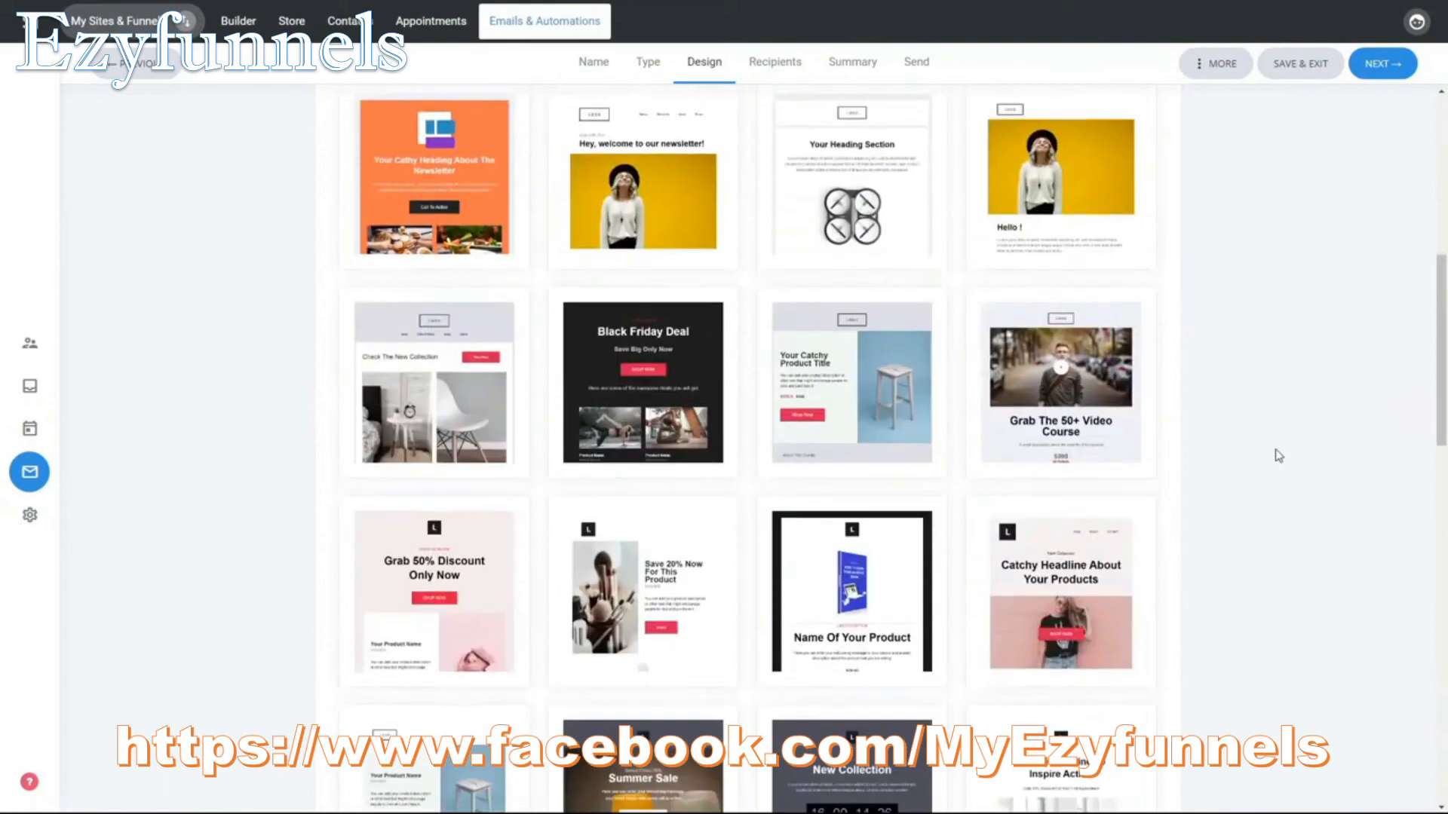
scroll(1208, 430, "down", 6)
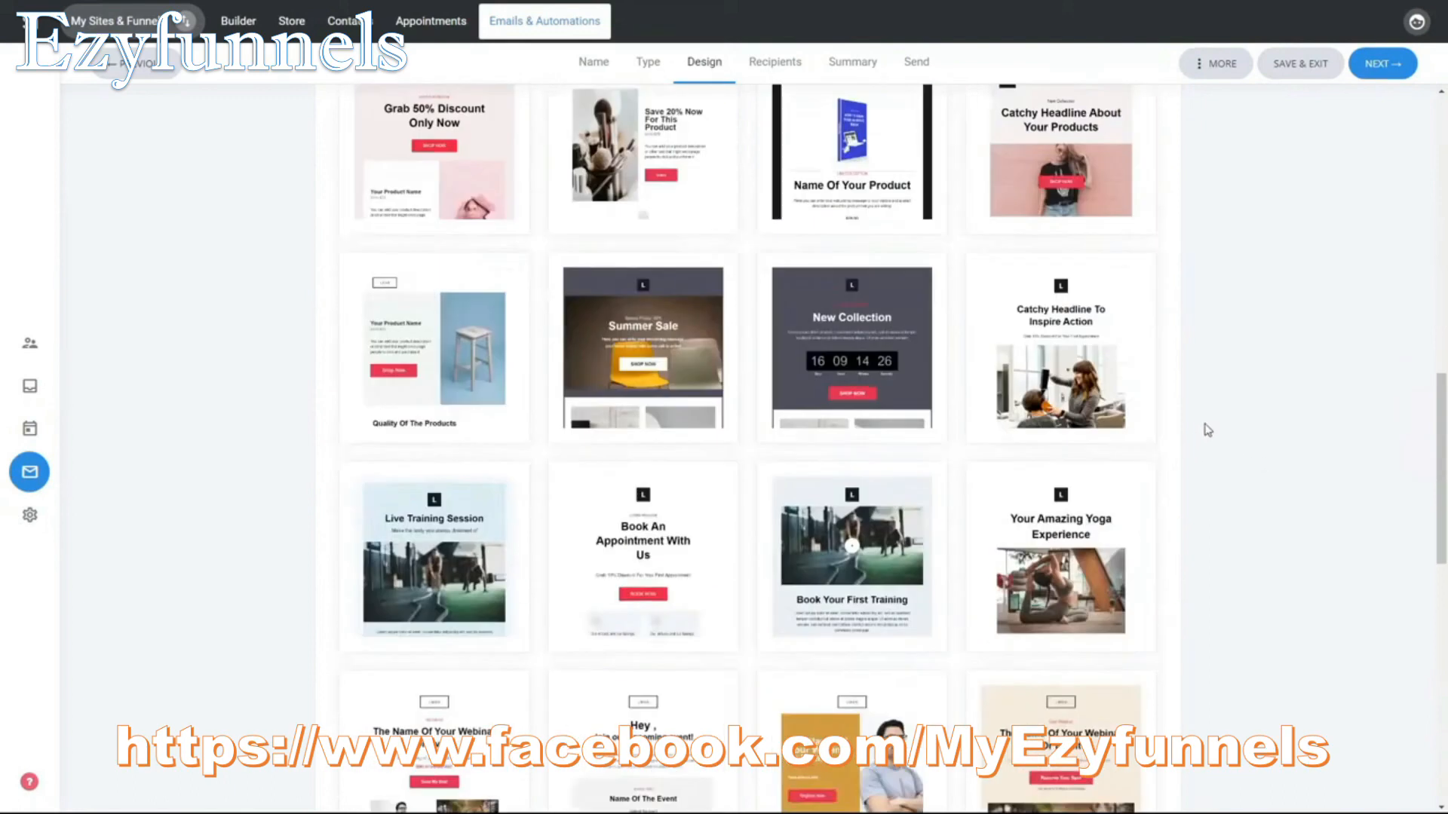
scroll(1197, 379, "down", 1)
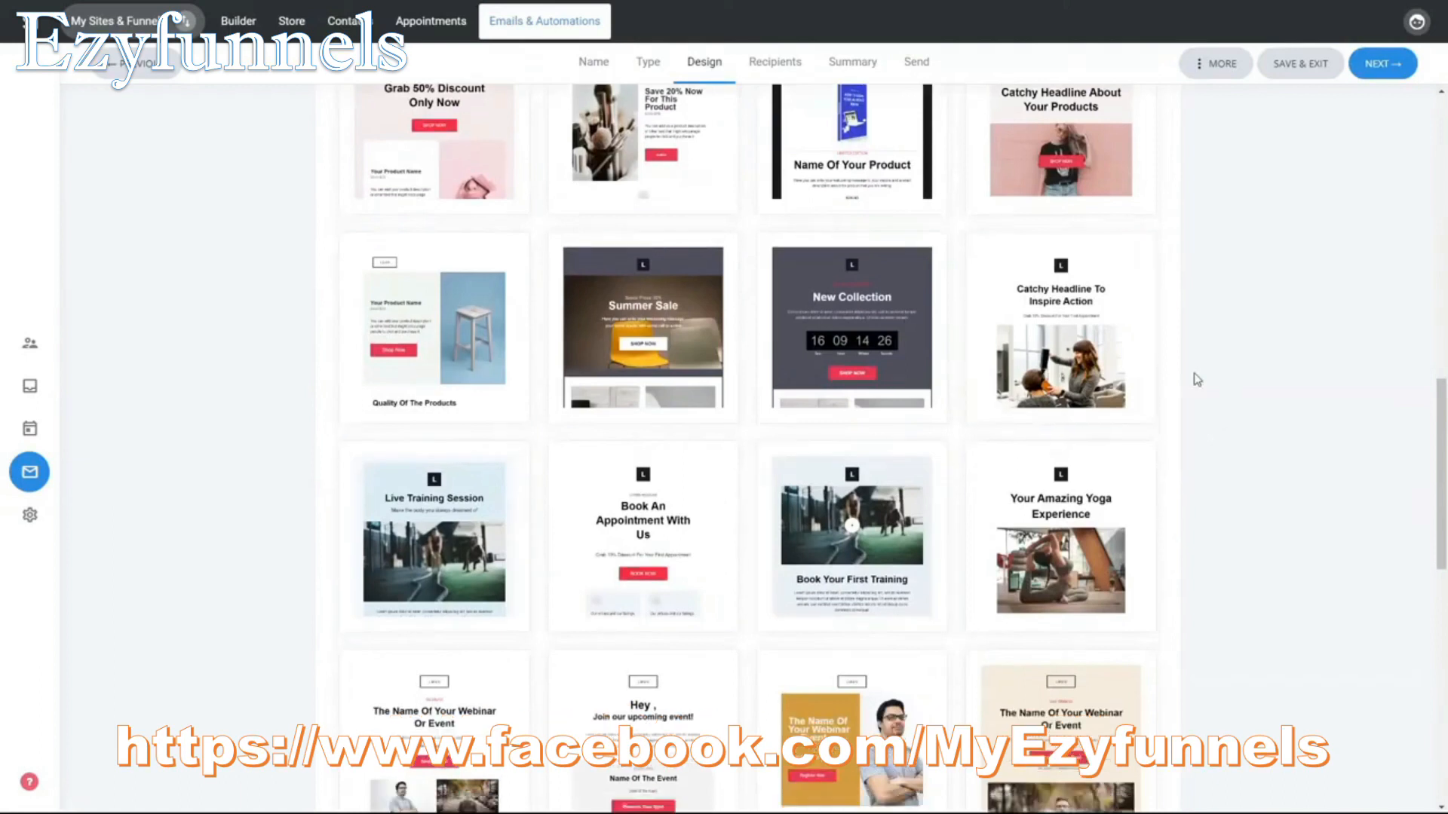
scroll(1197, 379, "down", 9)
scroll(1192, 381, "up", 13)
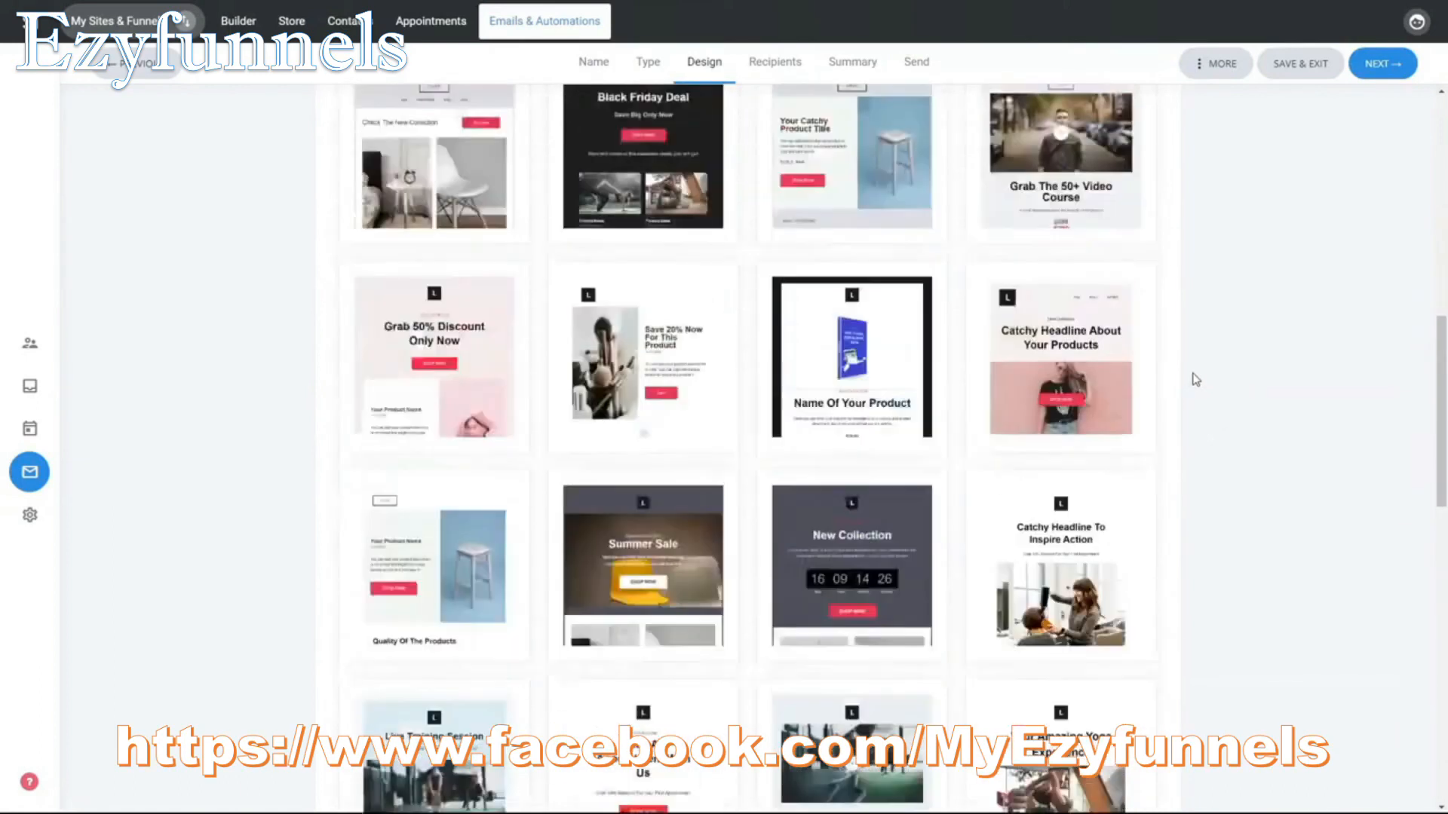
scroll(1195, 379, "up", 5)
scroll(1195, 377, "up", 5)
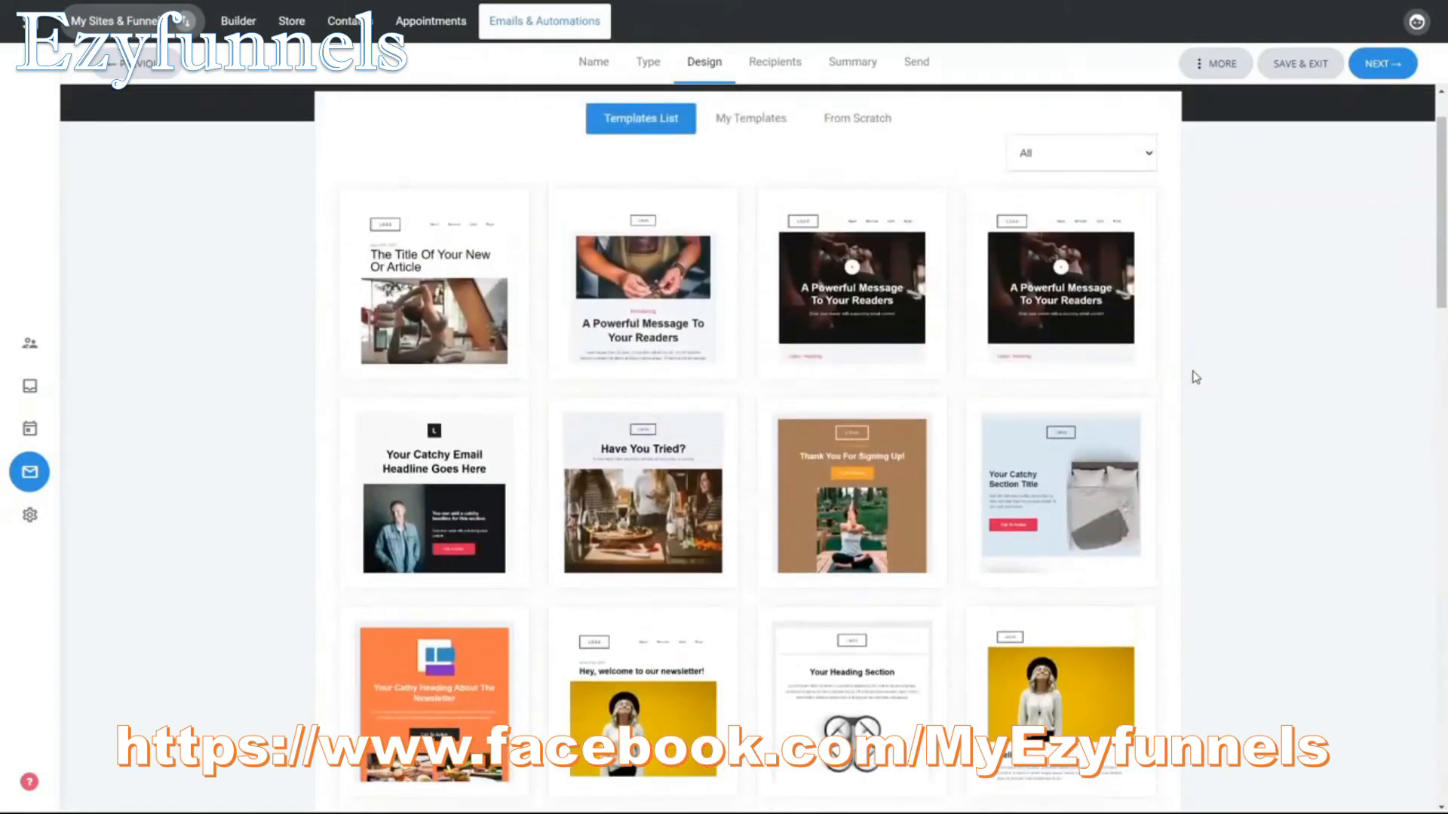
left_click(472, 484)
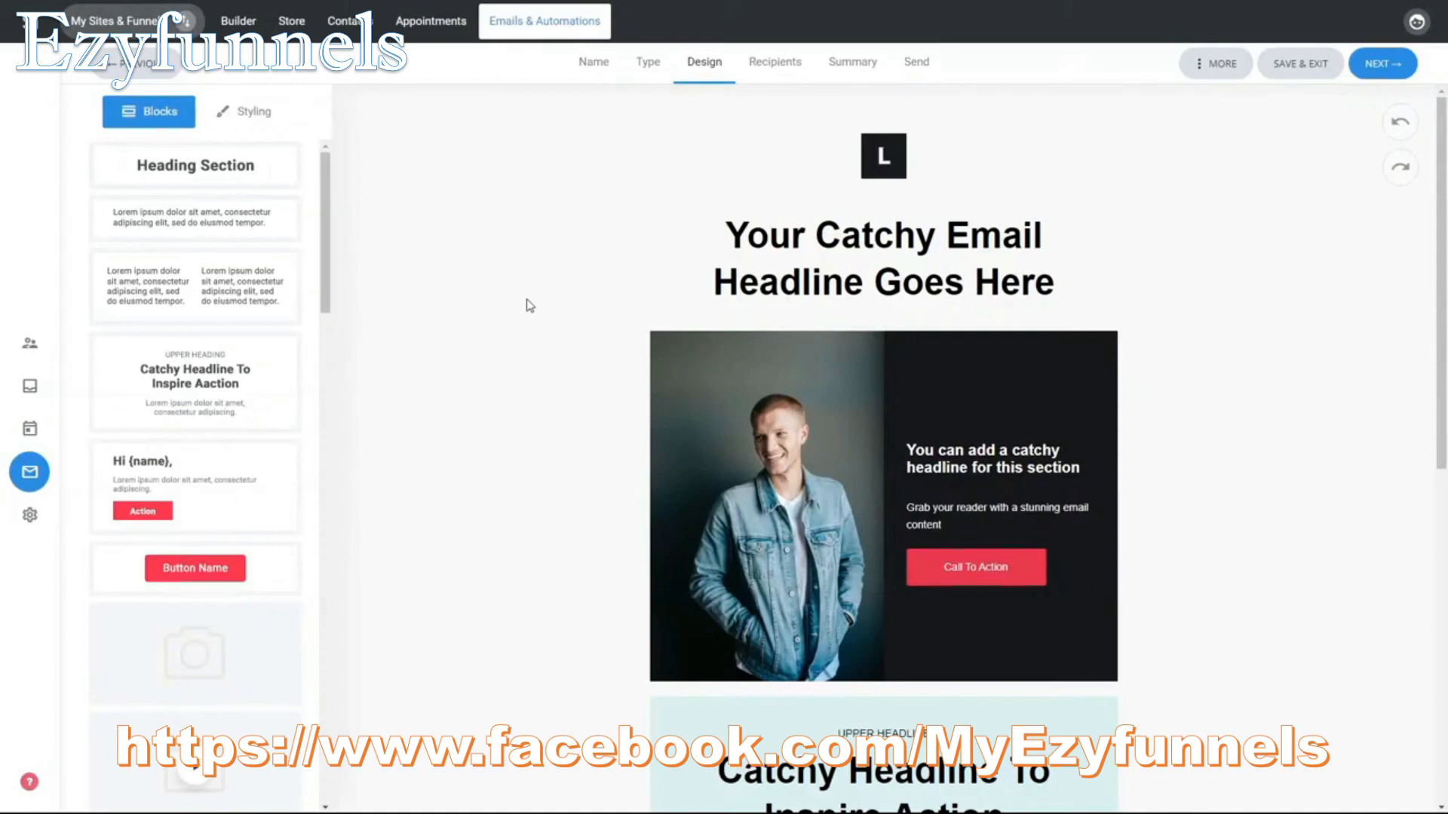
Step: Slightly tighten the spacing above and below the "Your Catchy Email Headline Goes Here" heading
left_click_drag(938, 320, 938, 321)
mouse_move(934, 212)
left_mouse_down()
mouse_move(934, 235)
mouse_move(933, 214)
left_mouse_up()
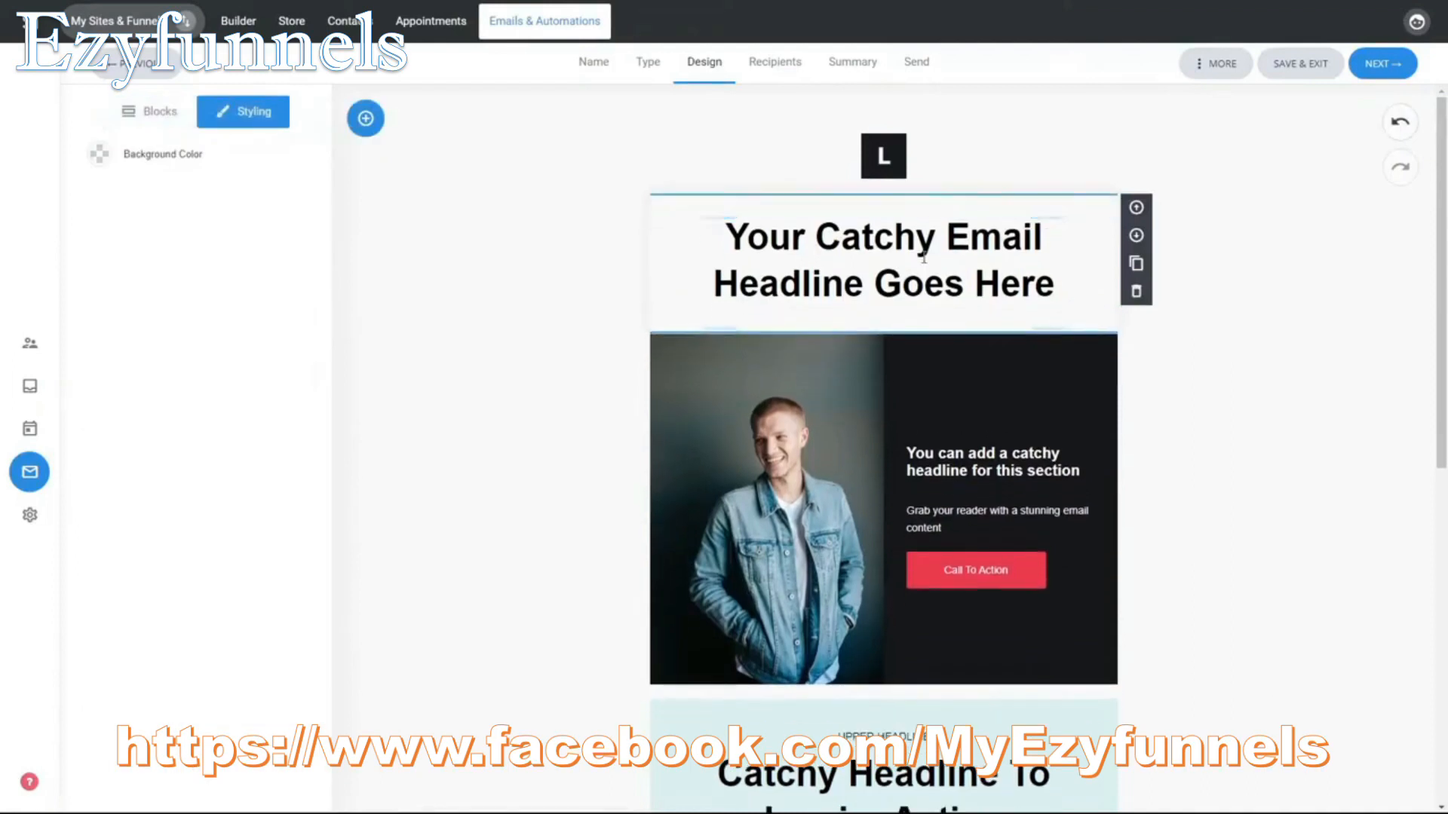
left_click_drag(914, 329, 914, 325)
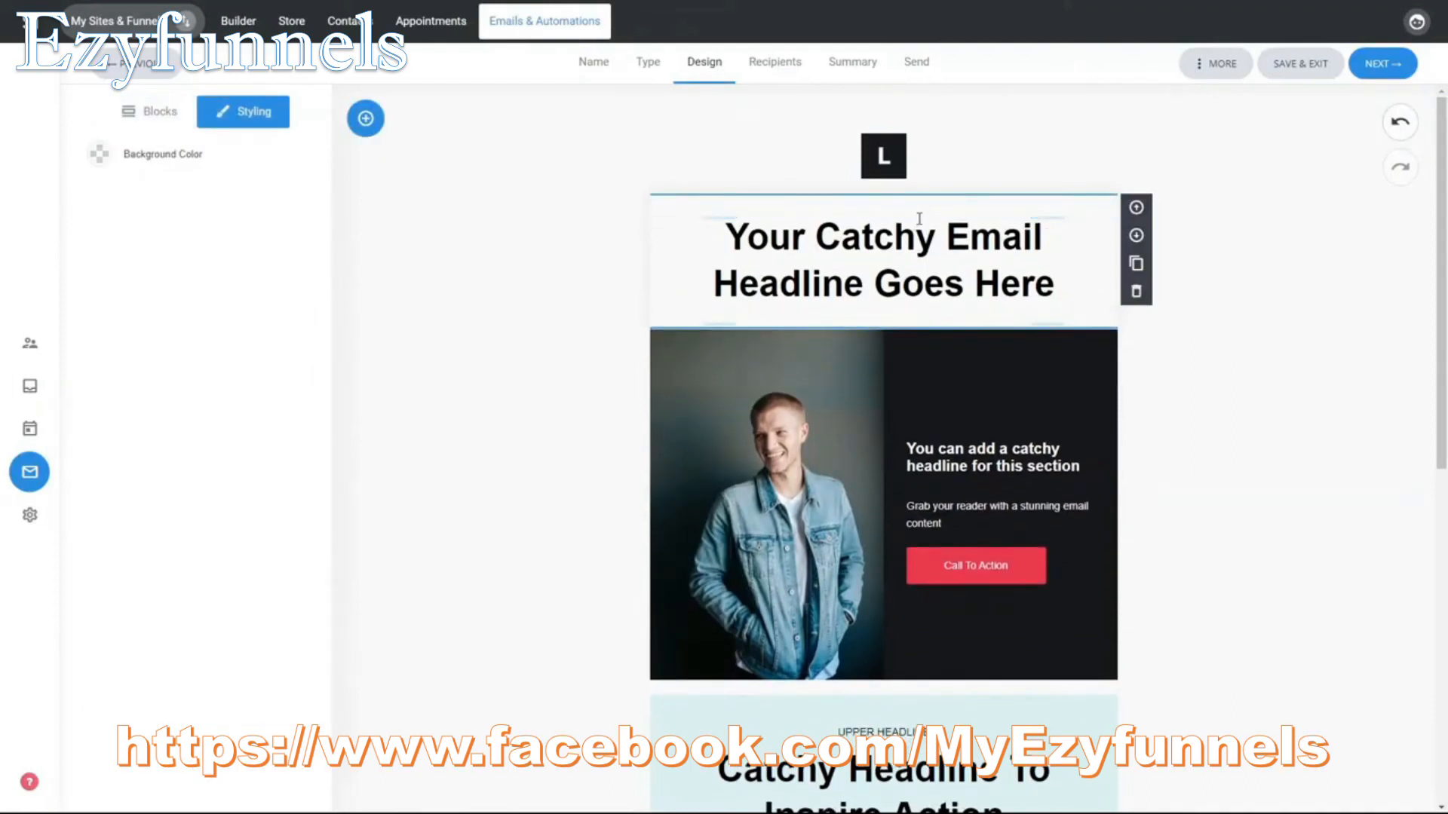
left_click_drag(930, 213, 931, 206)
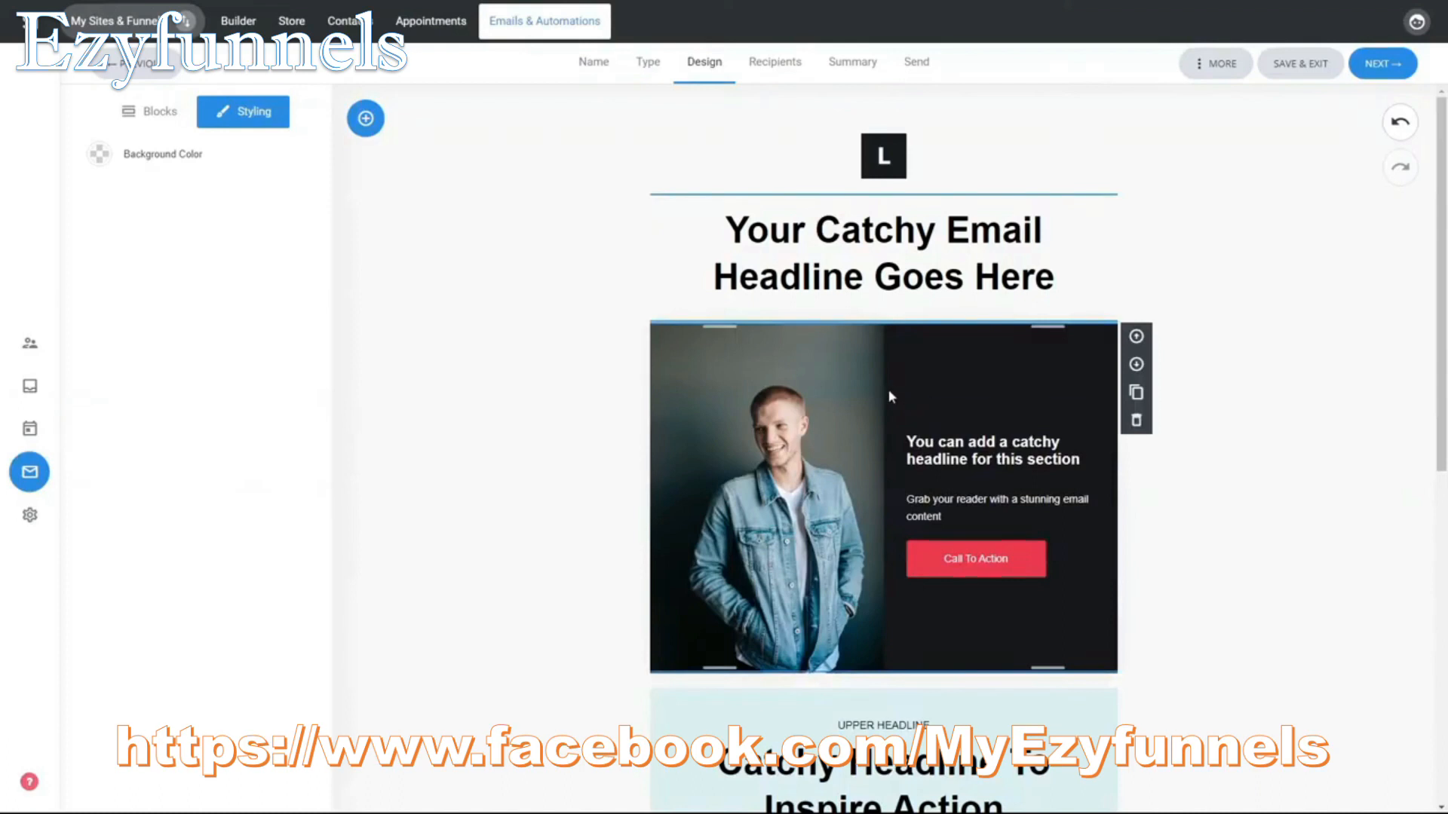
Step: Change the background color of the photo-and-text section to blue 5757E4
left_click(843, 404)
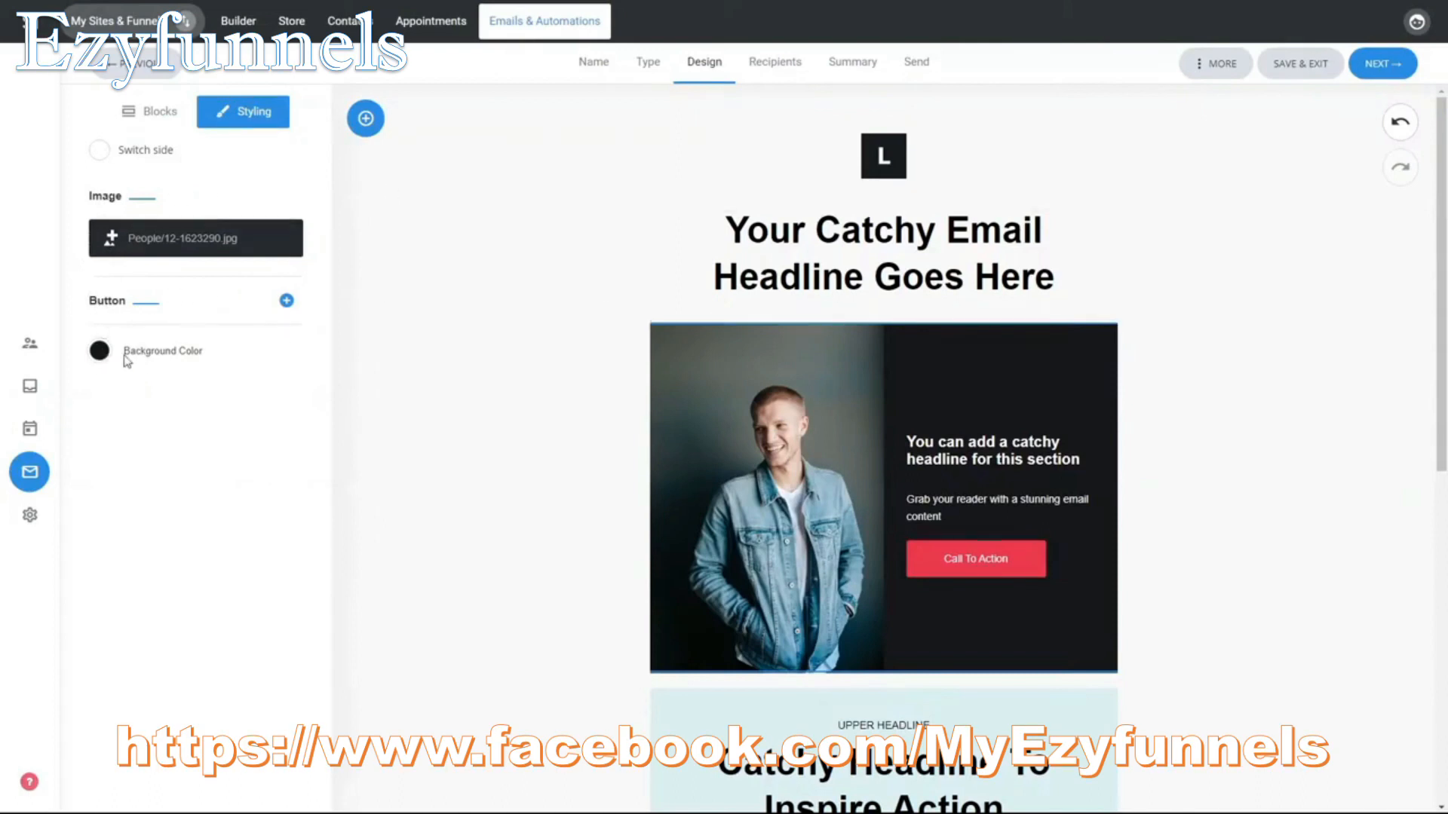
left_click(99, 351)
left_click(172, 400)
mouse_move(172, 399)
left_mouse_down()
mouse_move(188, 423)
mouse_move(181, 392)
left_mouse_up()
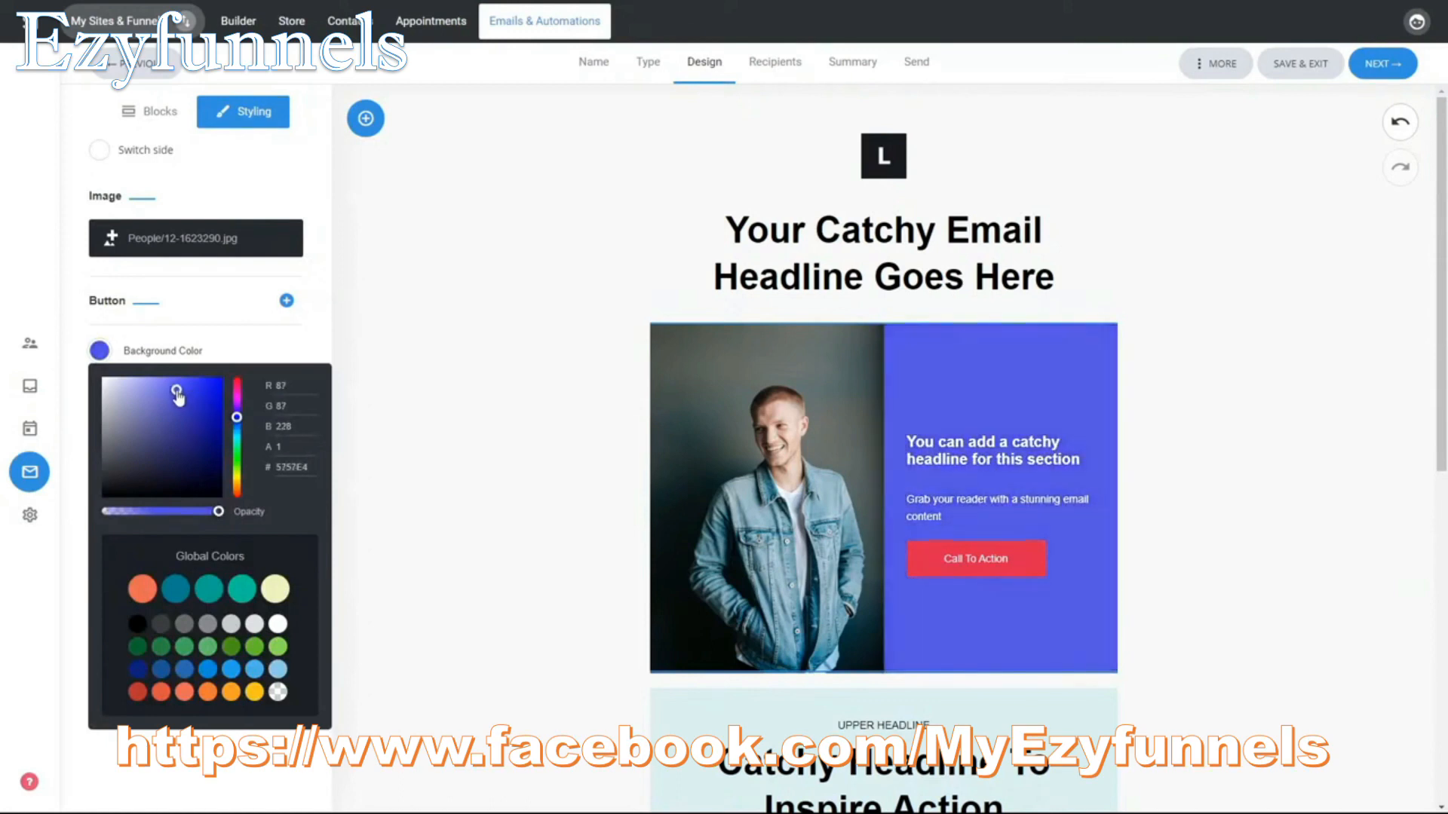
left_click(1248, 404)
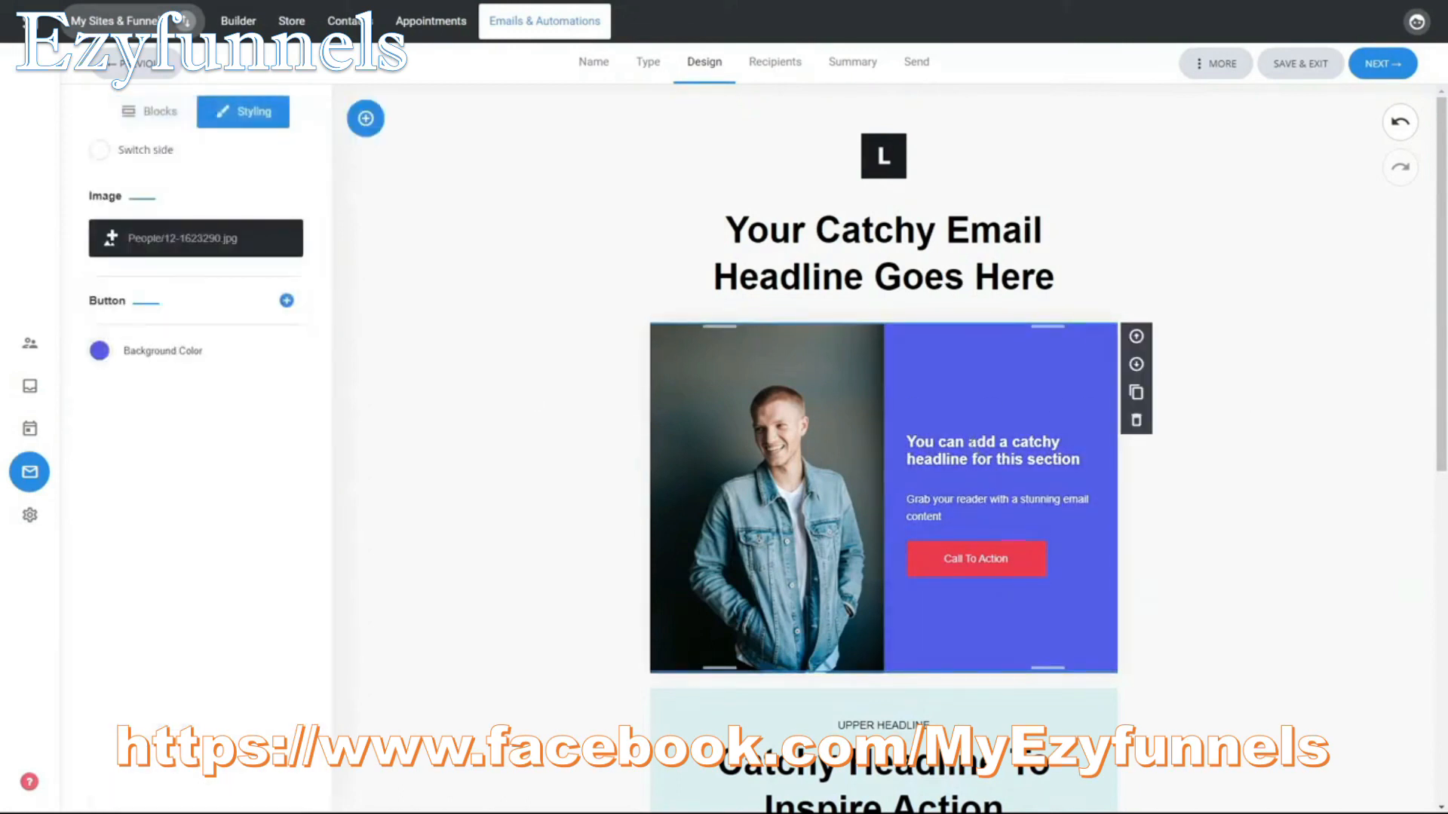
Step: Examine the text formatting options and the button's link, color and alignment settings in the photo-and-text section
left_click(971, 443)
left_click_drag(907, 499, 943, 519)
left_click(1264, 556)
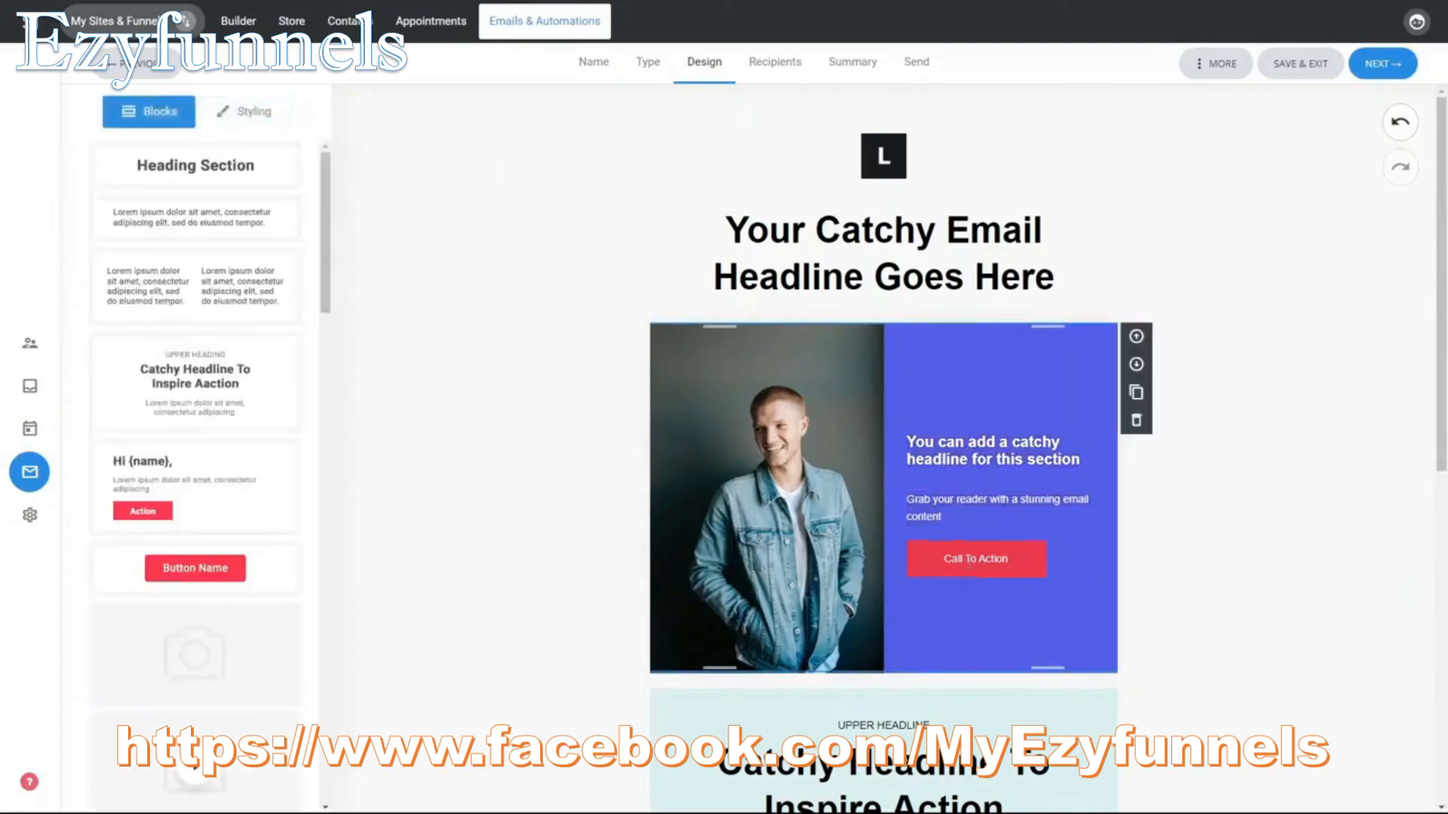
triple_click(969, 559)
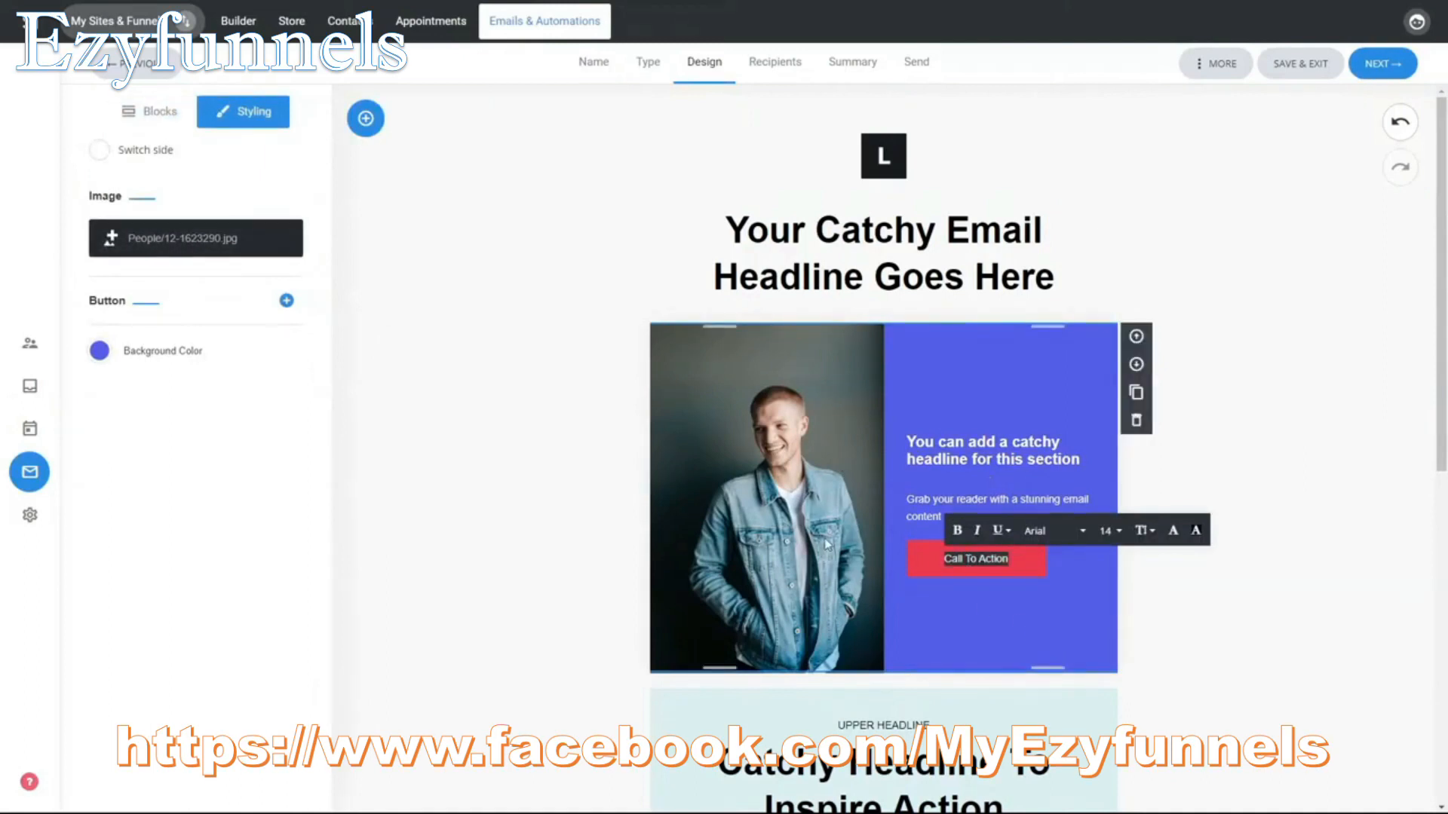
left_click(505, 463)
left_click(923, 560)
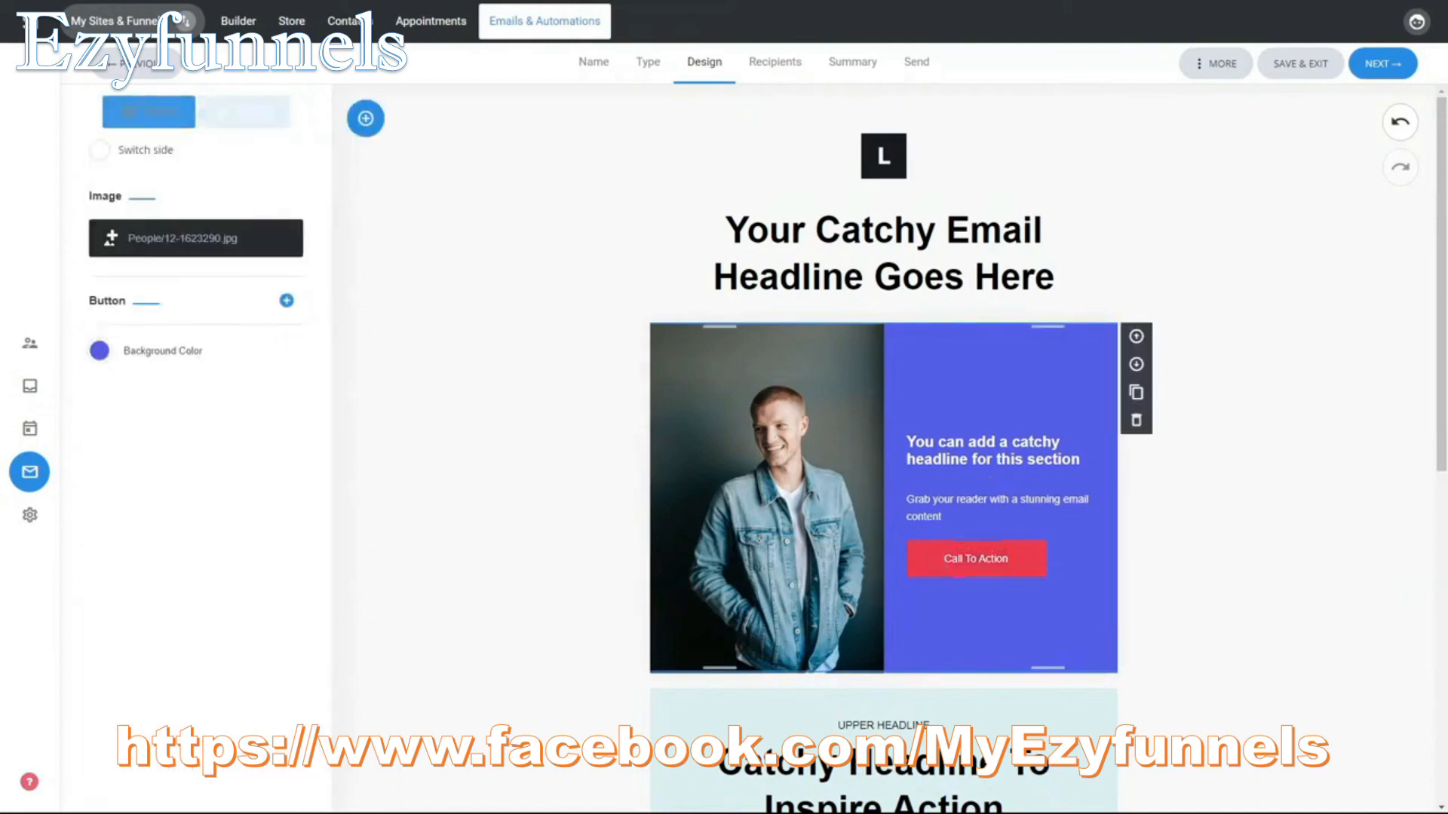
left_click(139, 299)
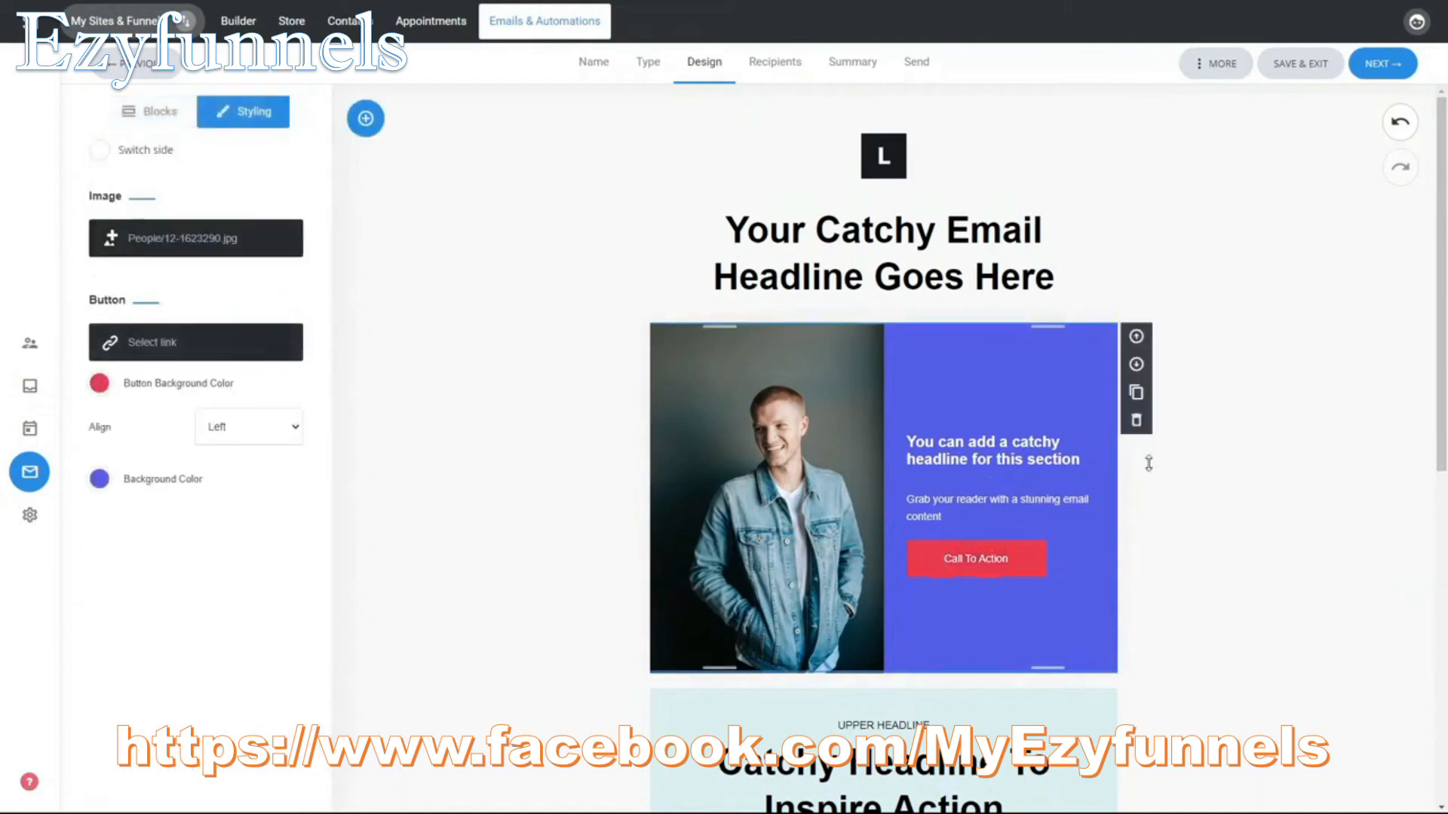
left_click(1251, 494)
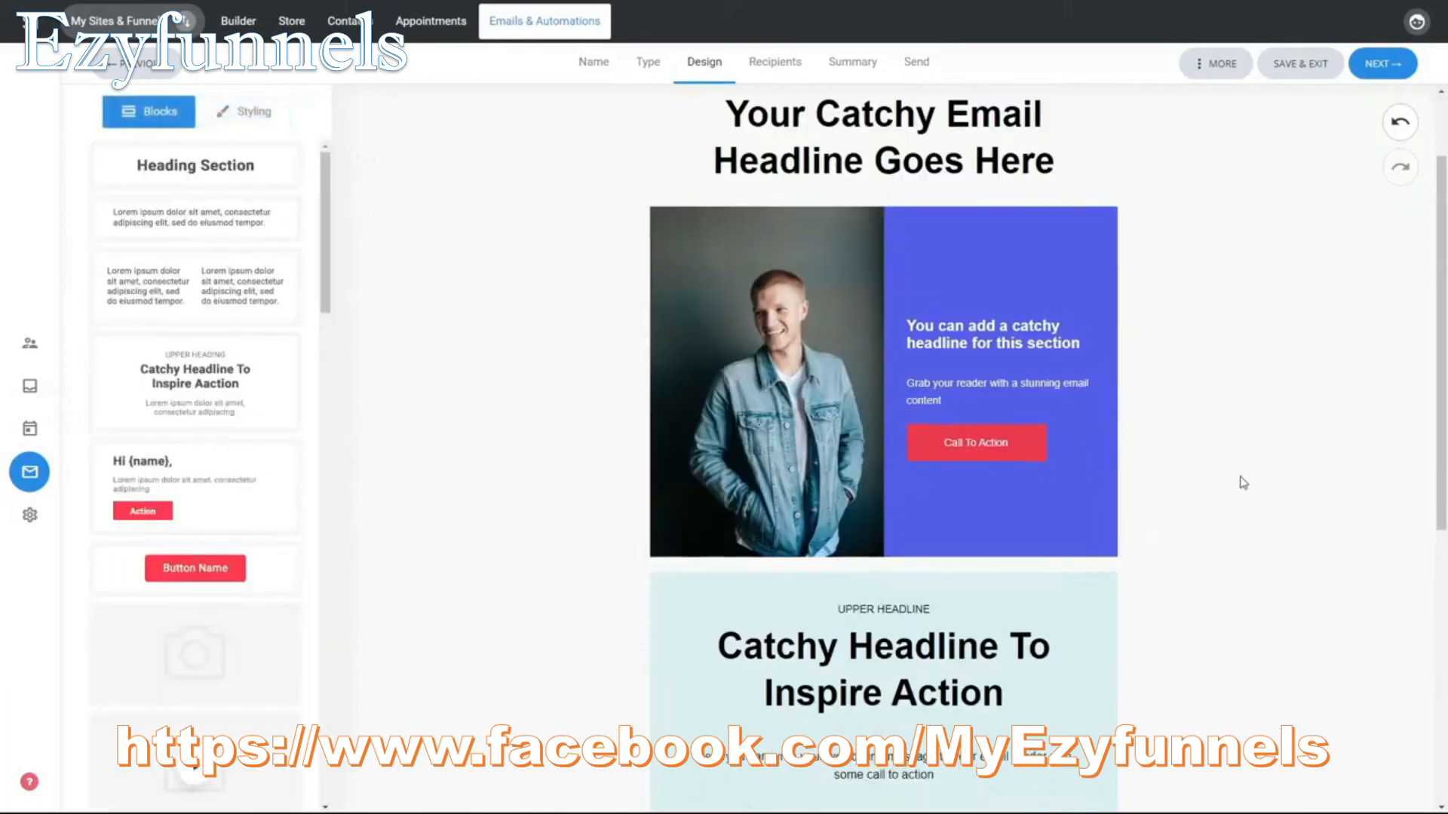
Step: Change the background of the pale blue "Catchy Headline To Inspire Action" section to a slightly stronger light cyan
scroll(1241, 481, "down", 5)
left_click(972, 479)
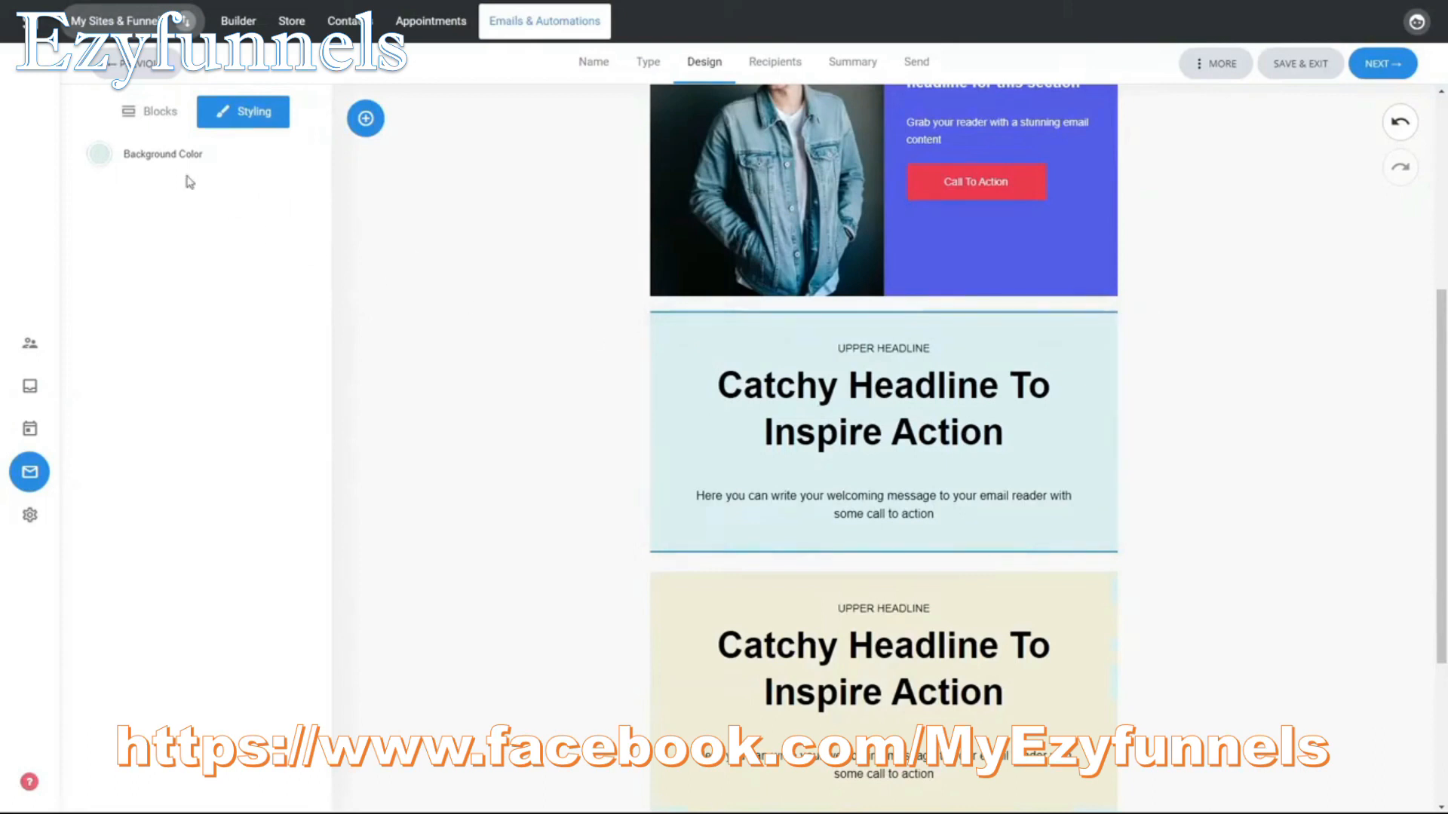
left_click(99, 154)
left_click_drag(150, 198, 117, 190)
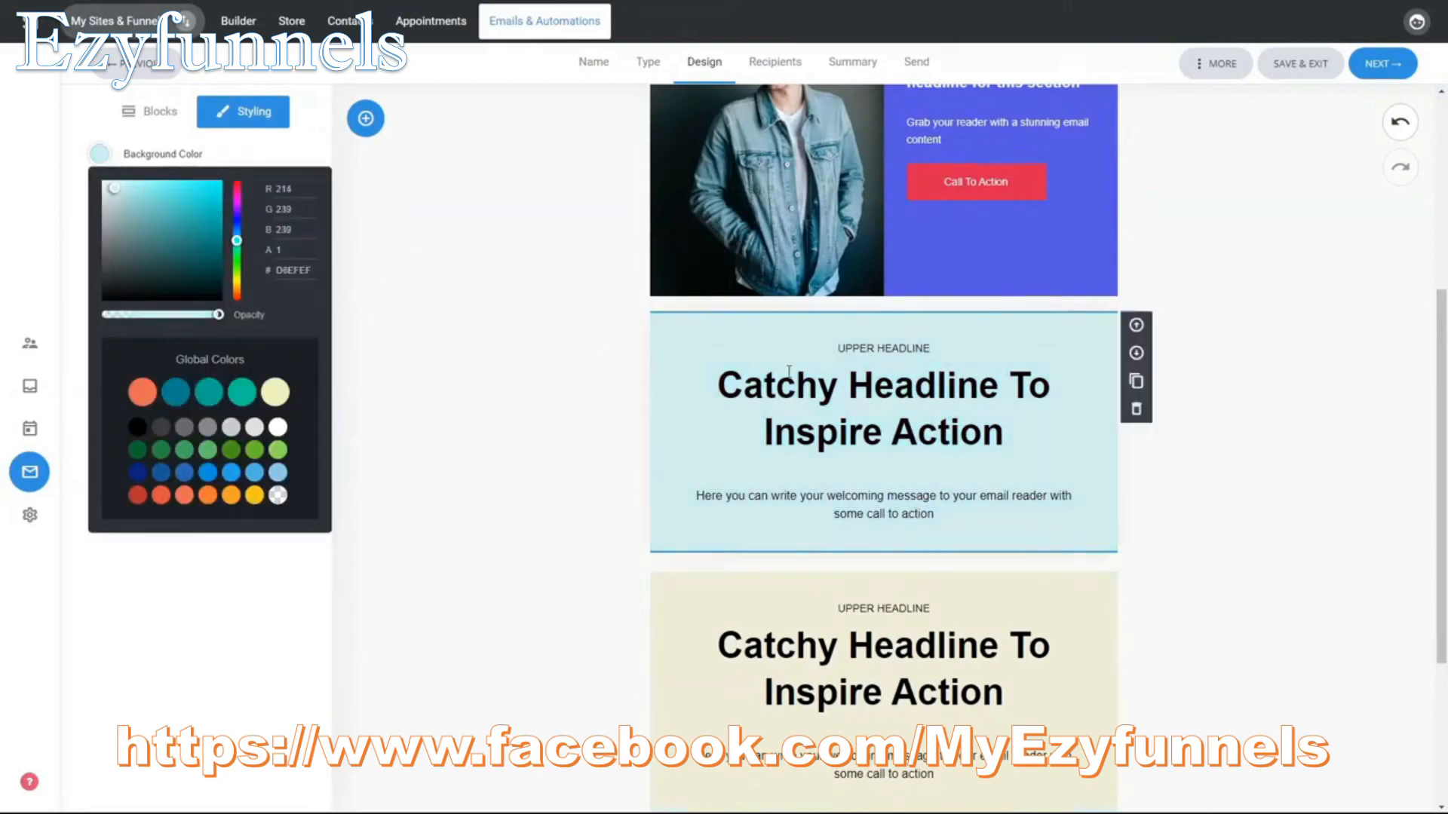
left_click(1348, 550)
Step: Insert the block with side image, section heading and action button between the two "Catchy Headline To Inspire Action" sections and increase its top spacing
scroll(1151, 445, "down", 4)
scroll(1152, 445, "up", 10)
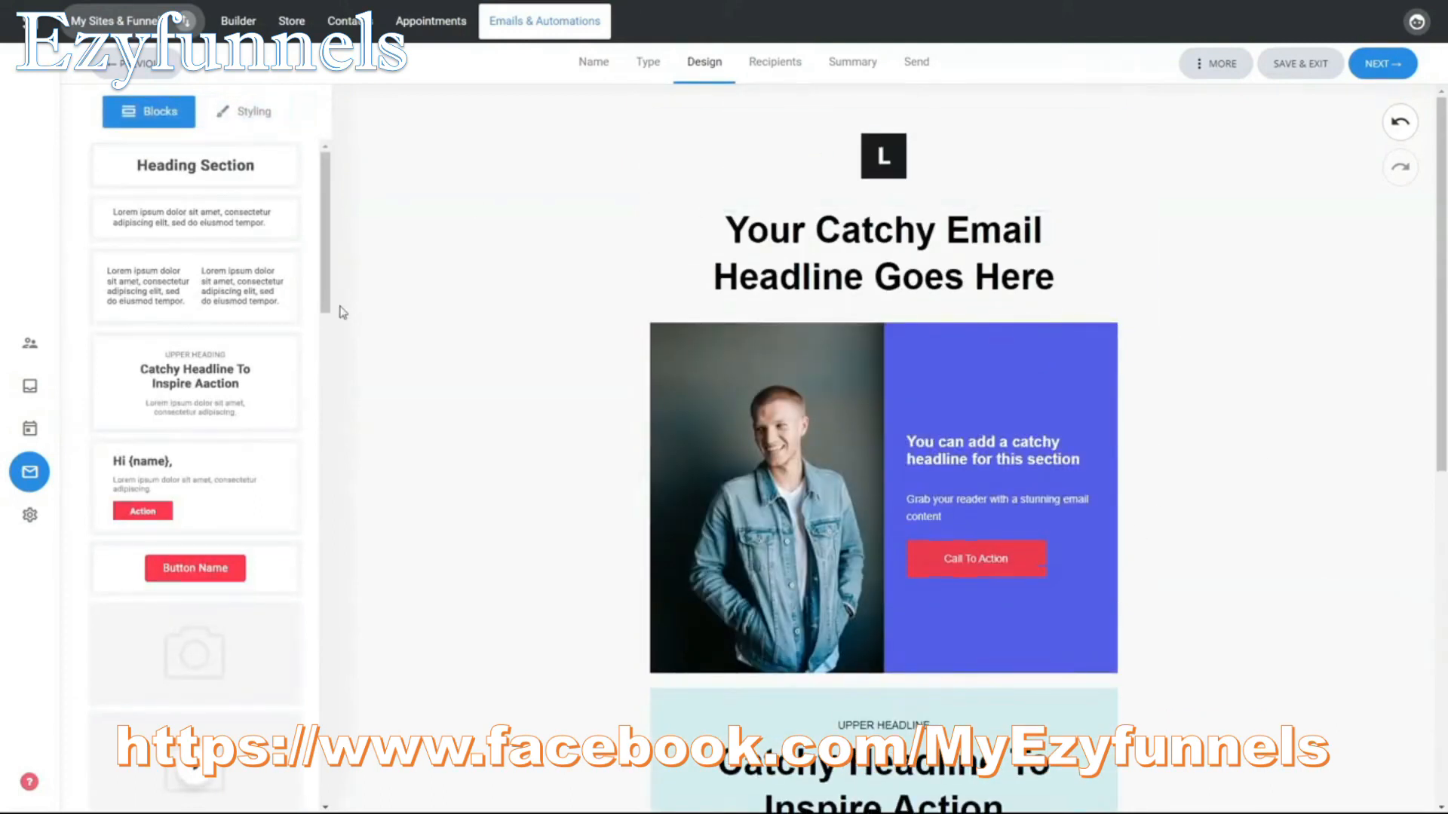
scroll(294, 295, "down", 5)
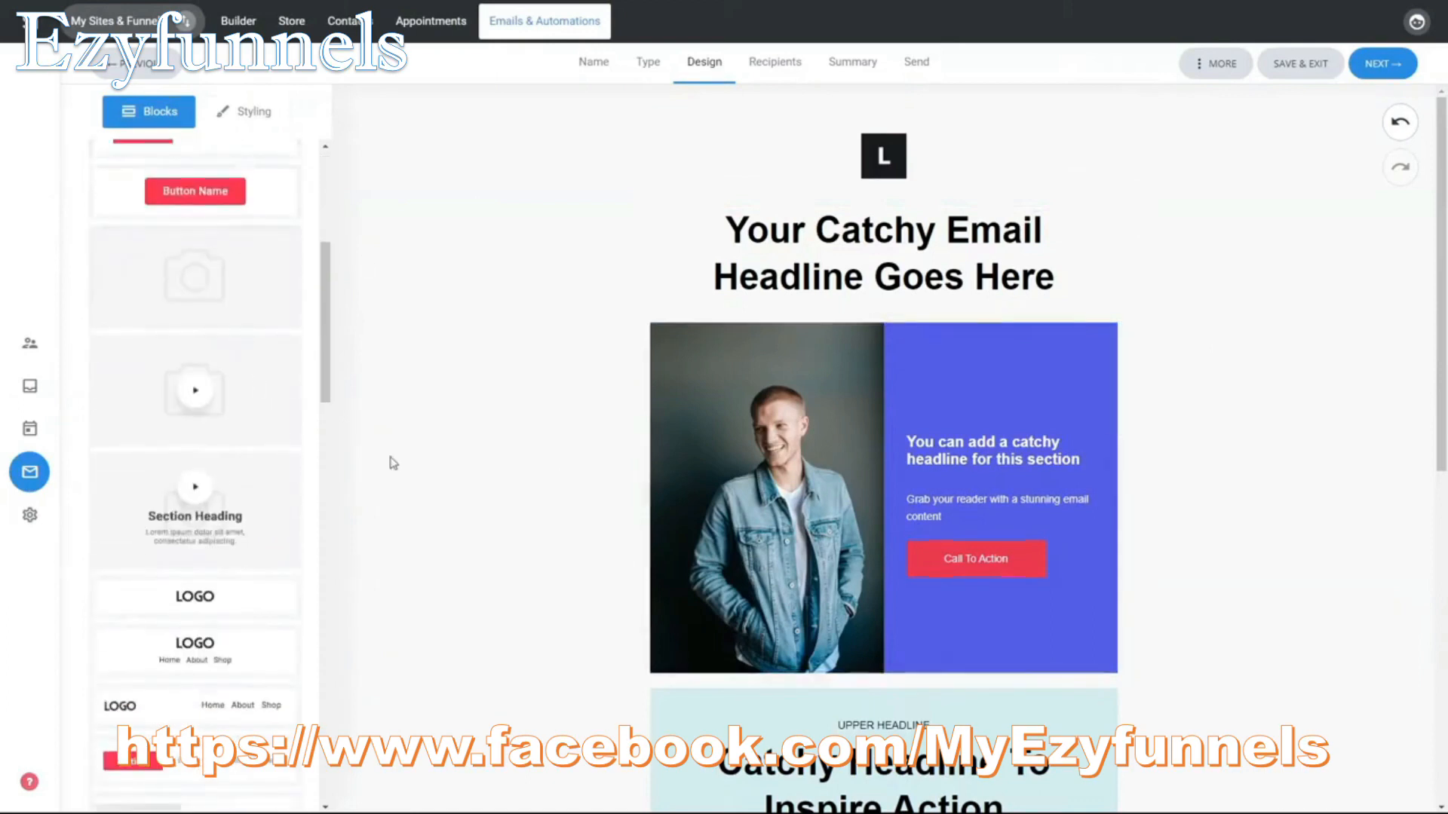
scroll(256, 455, "down", 4)
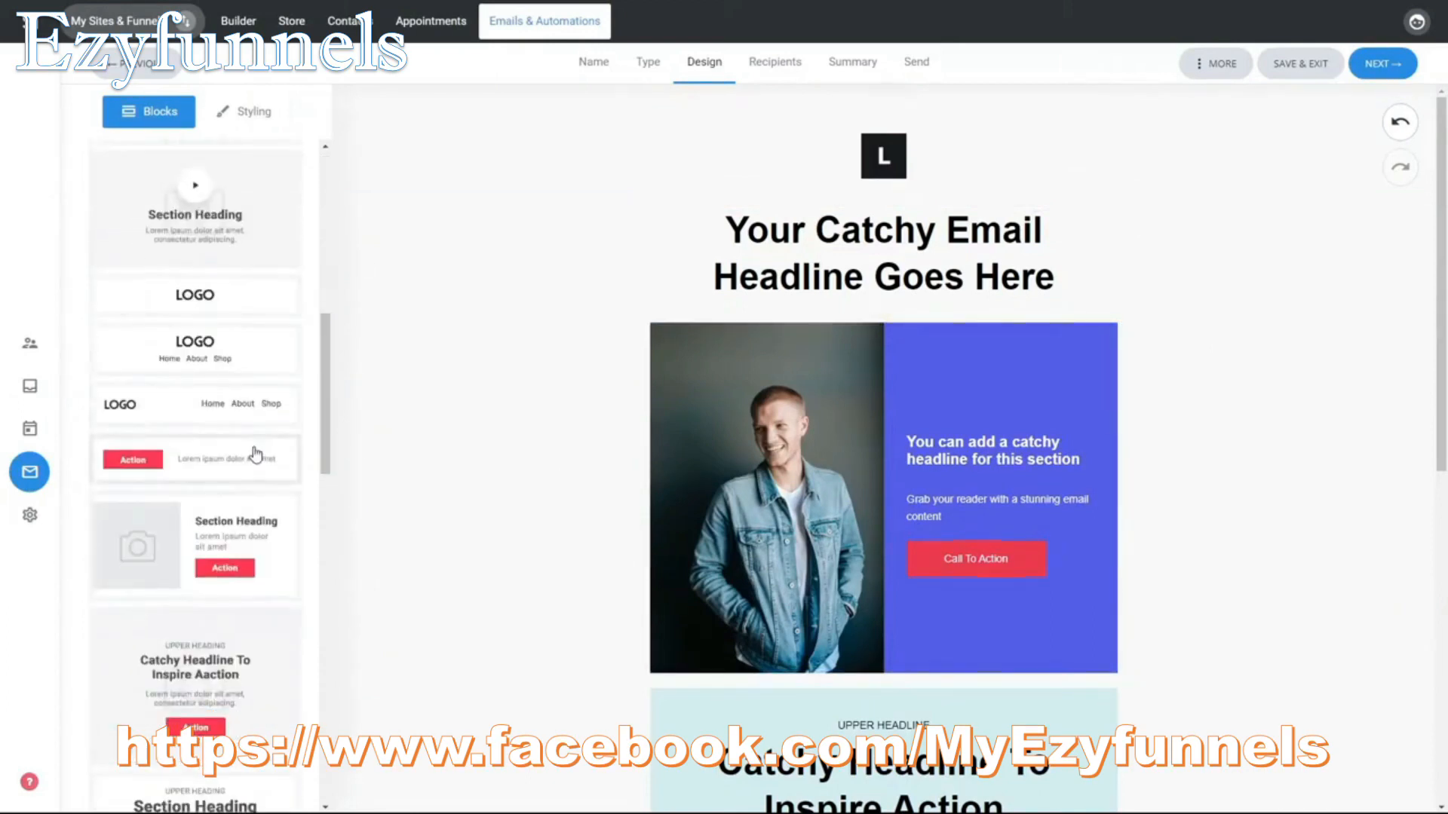
scroll(239, 574, "down", 2)
scroll(1222, 576, "down", 1)
scroll(1222, 577, "down", 3)
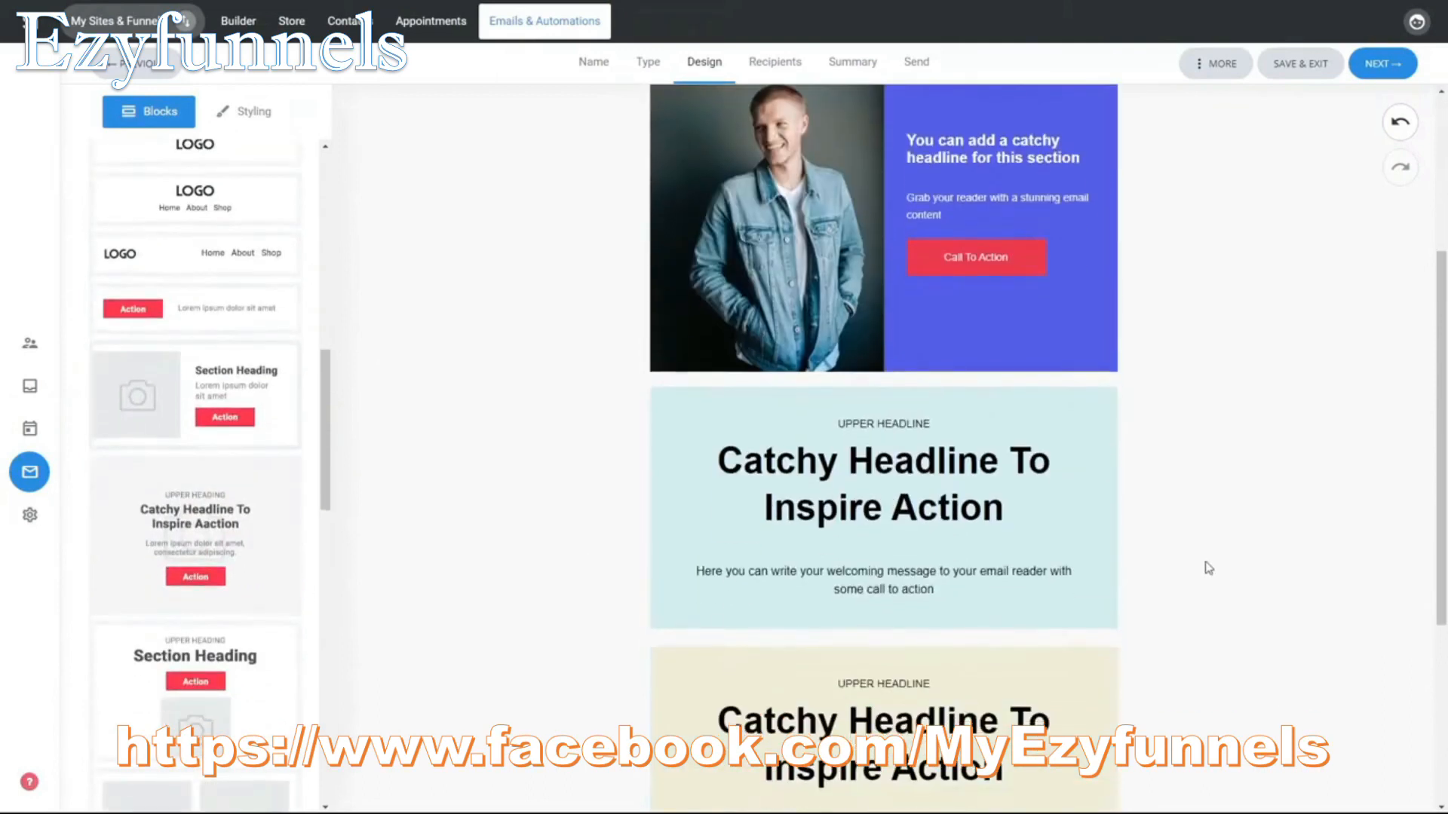
left_click_drag(176, 392, 901, 641)
scroll(1228, 601, "down", 3)
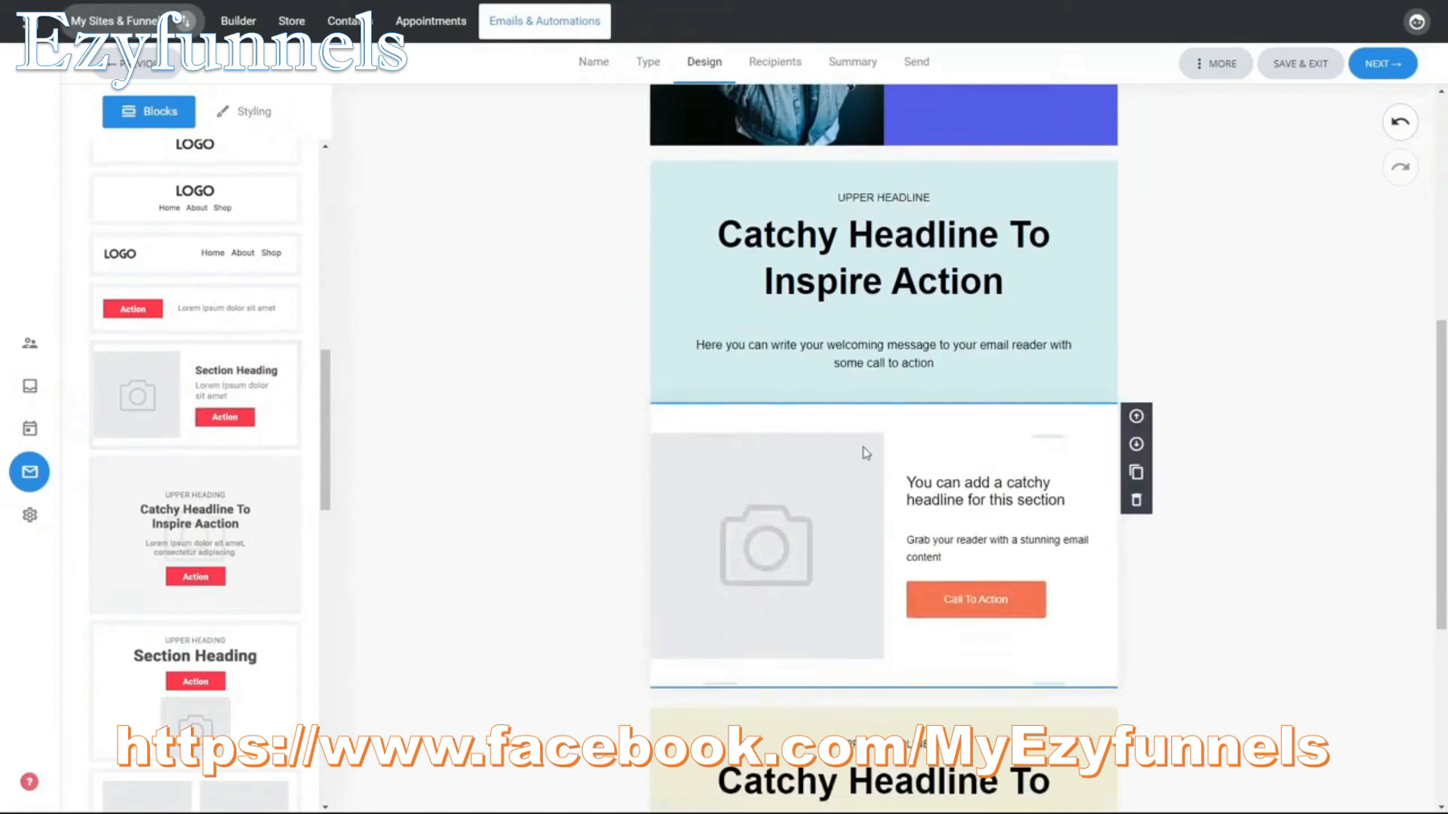
left_click_drag(879, 415, 883, 430)
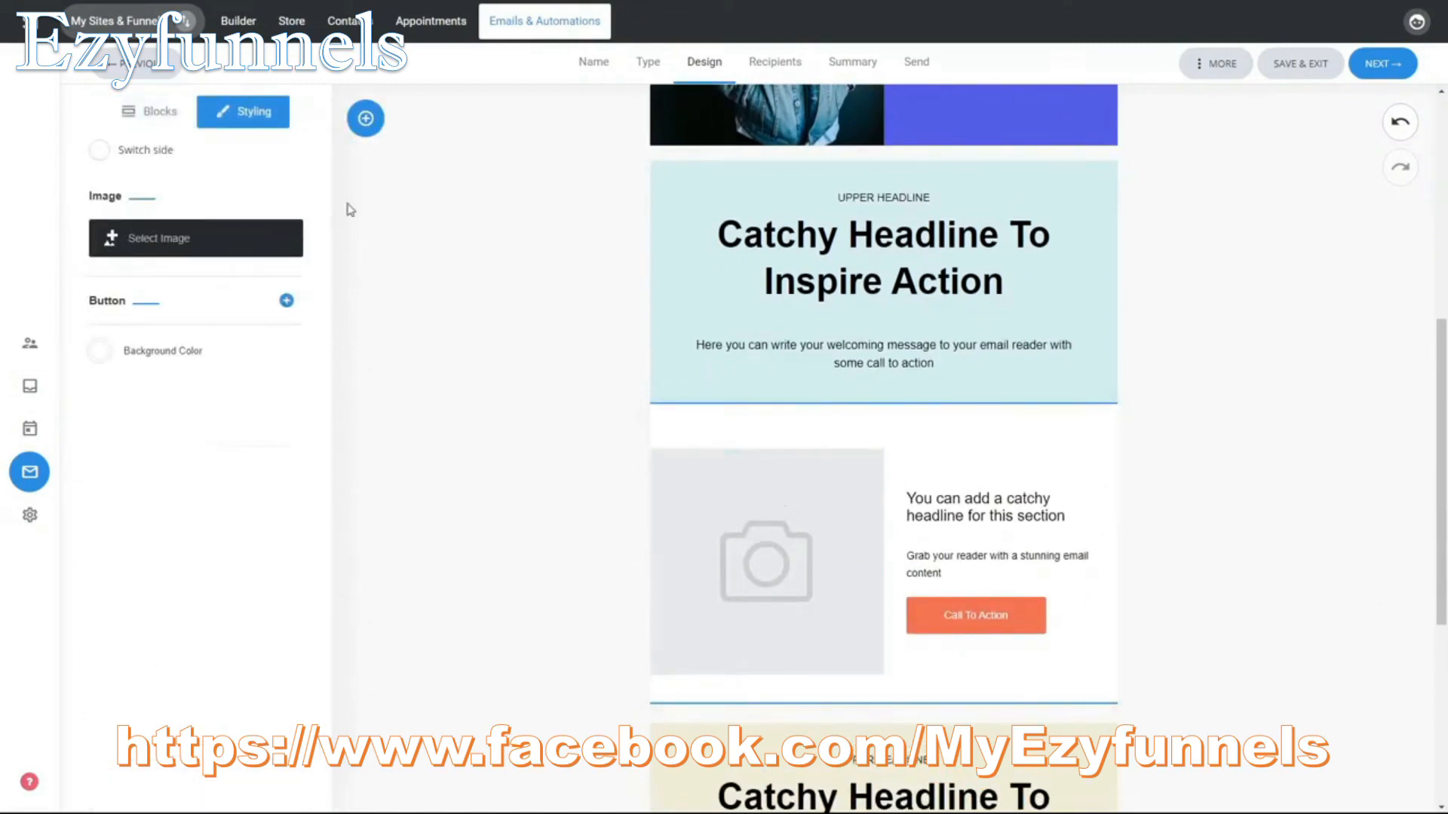
Step: Swap the image and text sides of the inserted block, restore the original arrangement and return to the block library
left_click(139, 156)
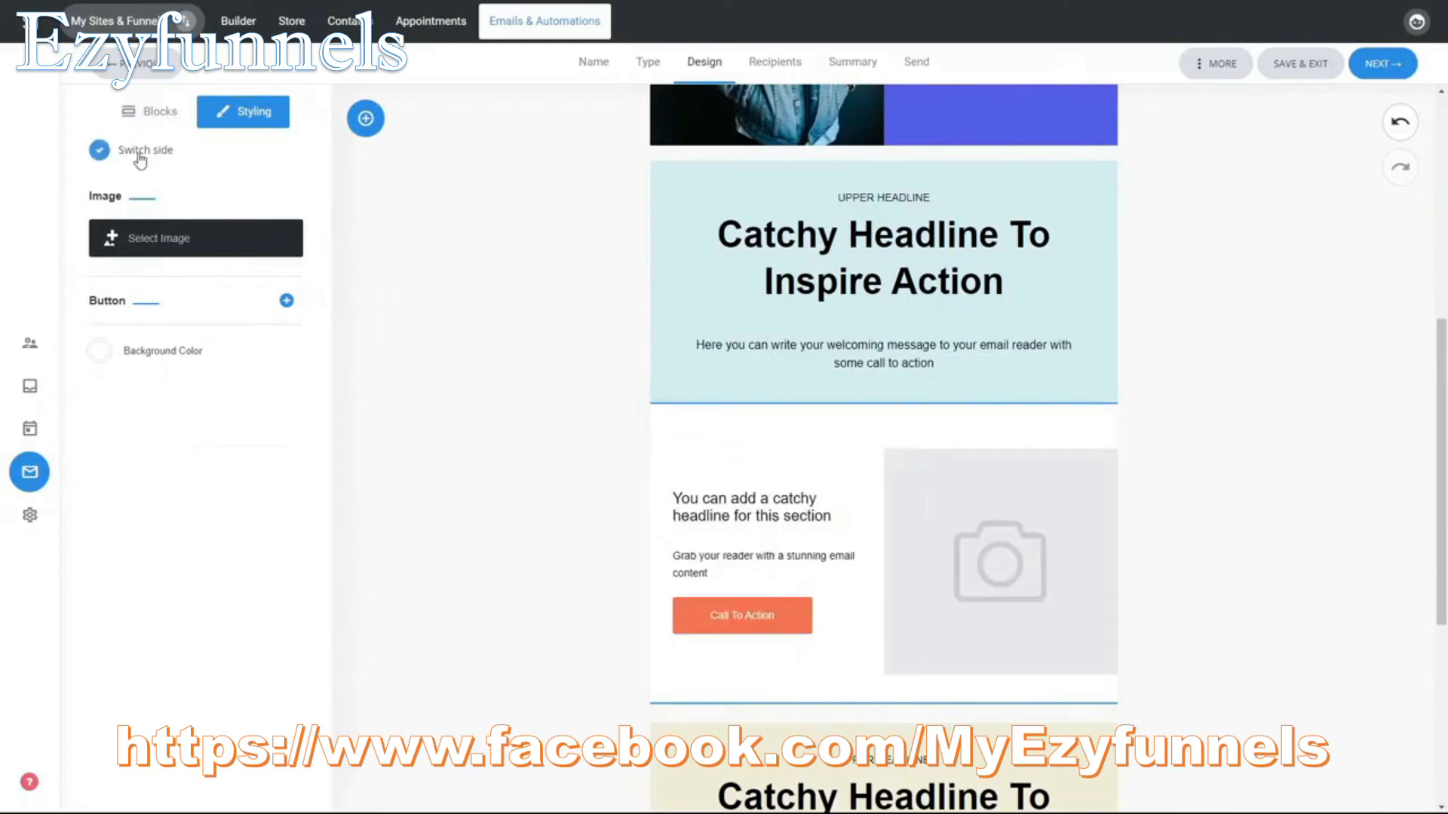
left_click(140, 157)
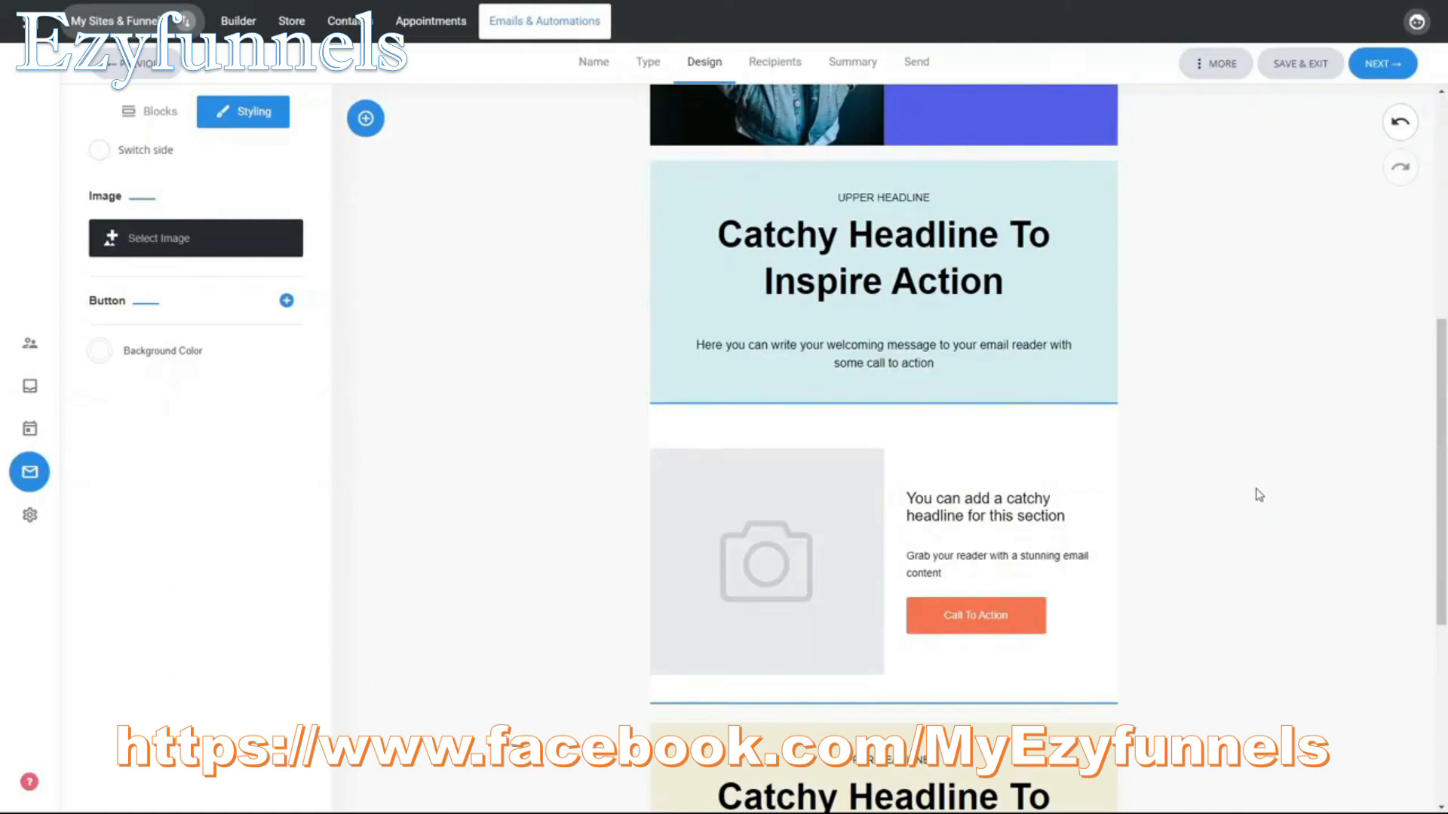
left_click(179, 112)
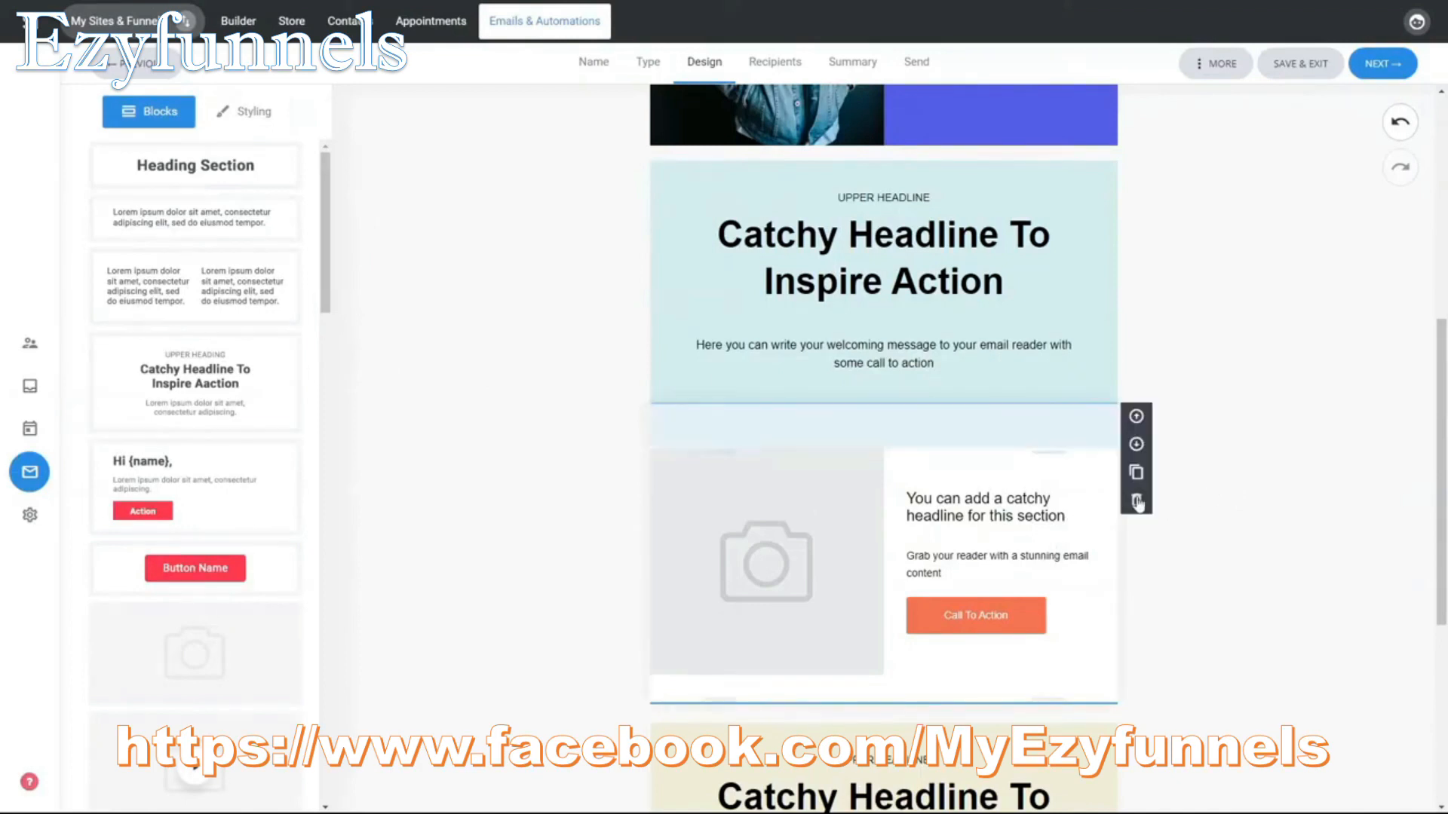
Step: Delete the inserted image-and-text block from between the two "Catchy Headline To Inspire Action" sections
left_click(1138, 501)
scroll(1314, 393, "down", 2)
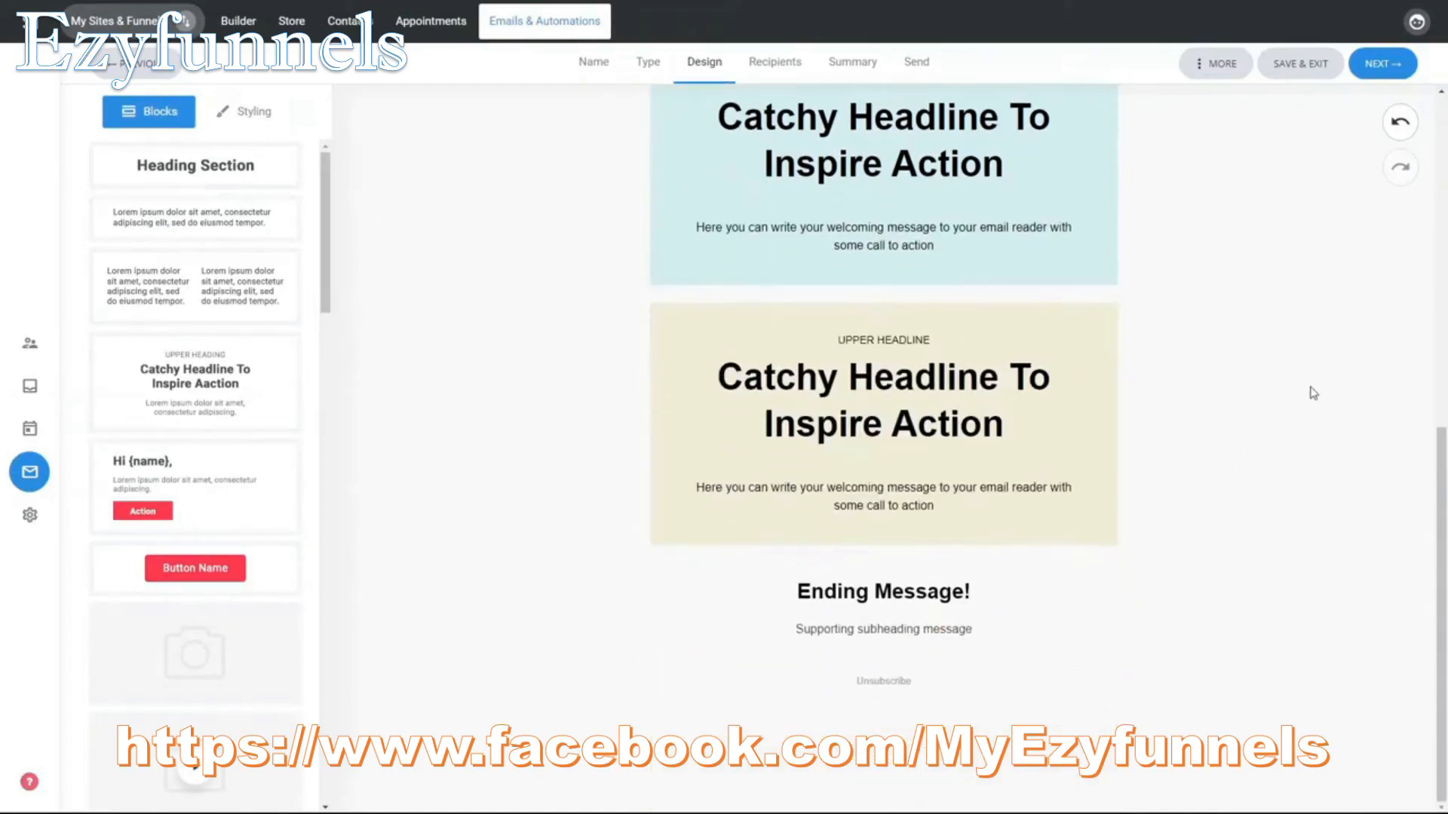
scroll(1314, 393, "up", 5)
scroll(1312, 391, "up", 3)
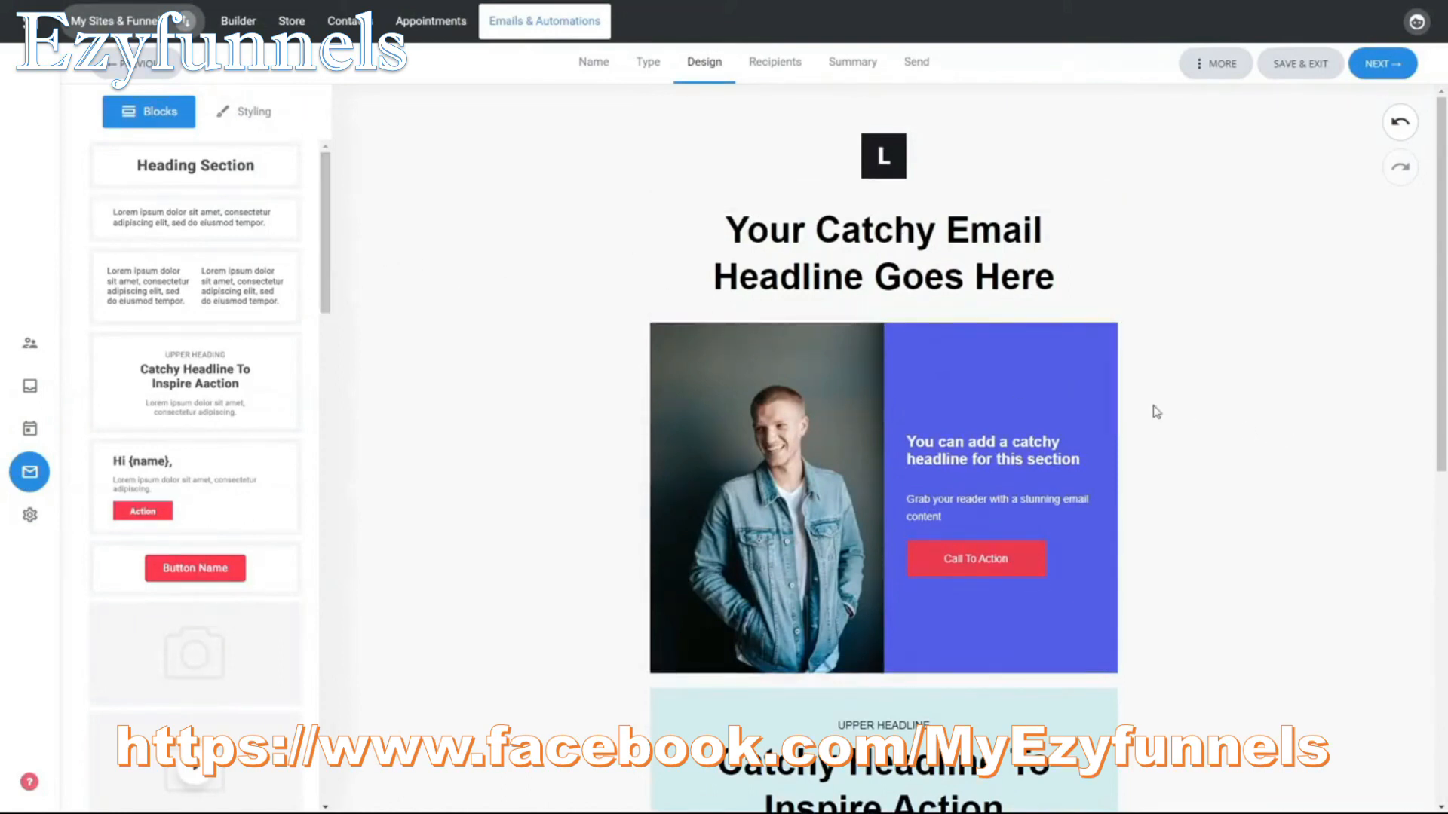
Step: Change the email's global background color to a pale blue-green
left_click(259, 125)
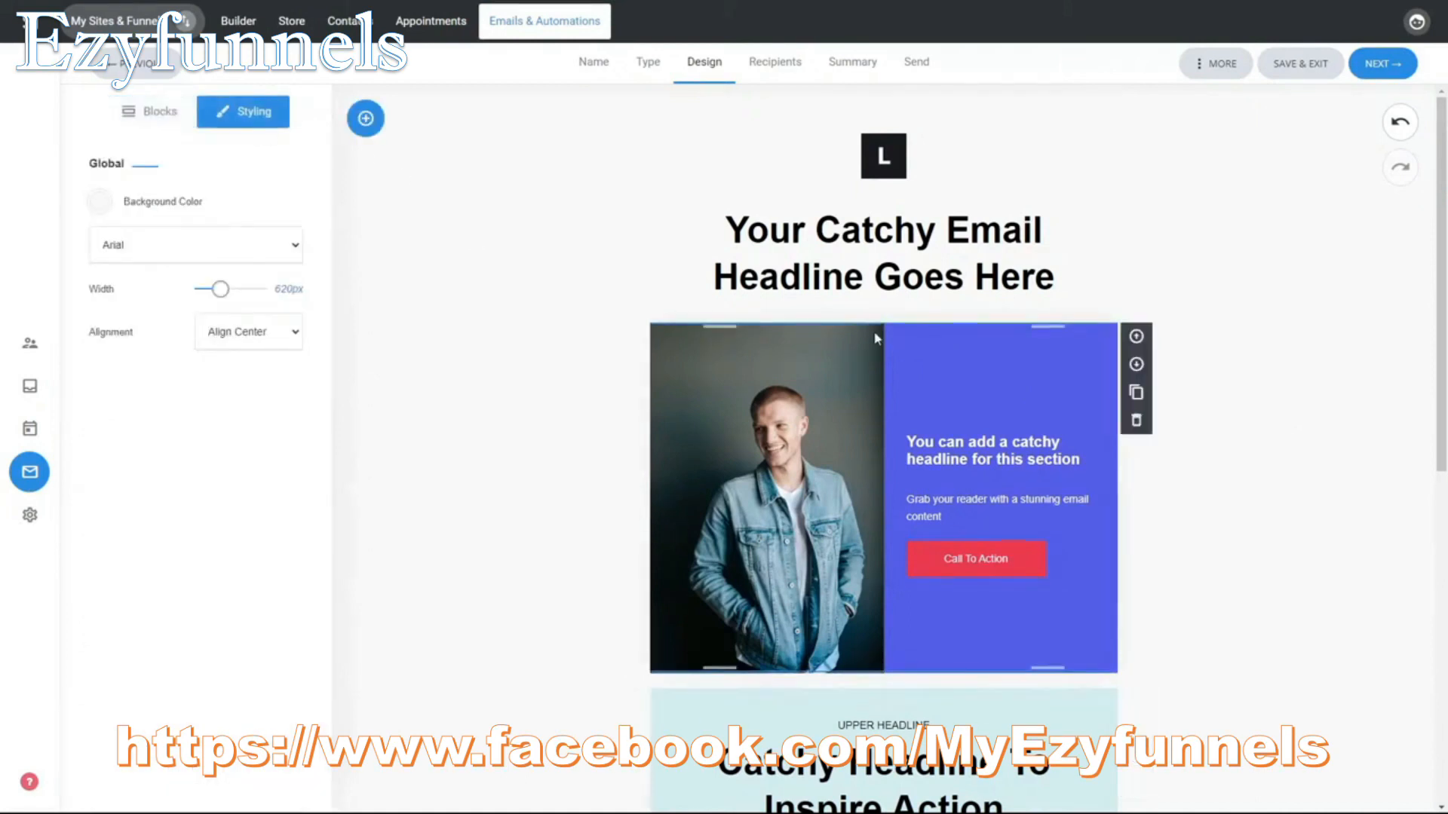
left_click(100, 202)
left_click(110, 242)
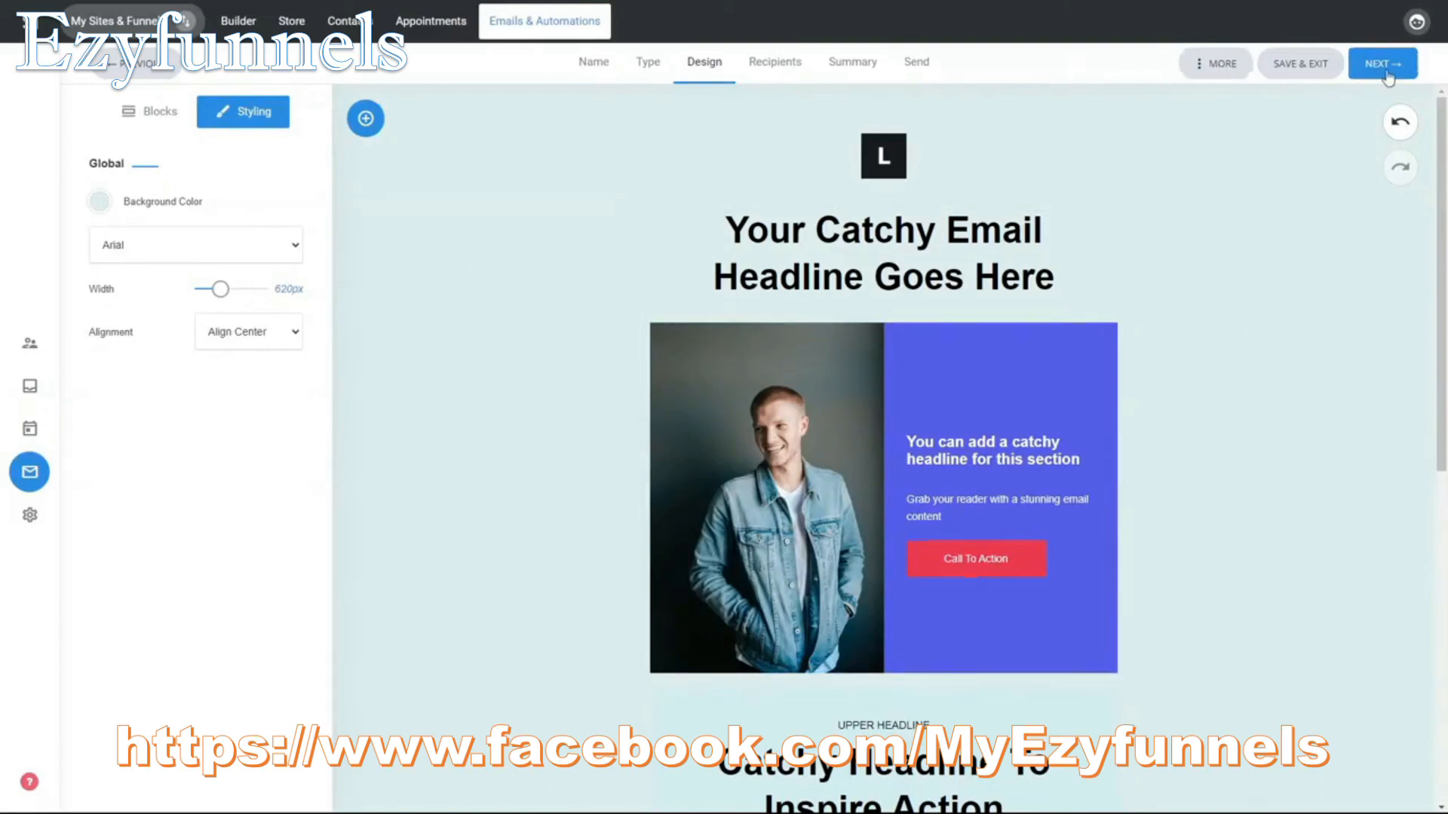
Step: Preview the whole email in the desktop and mobile layouts, then return to the editor
left_click(1202, 68)
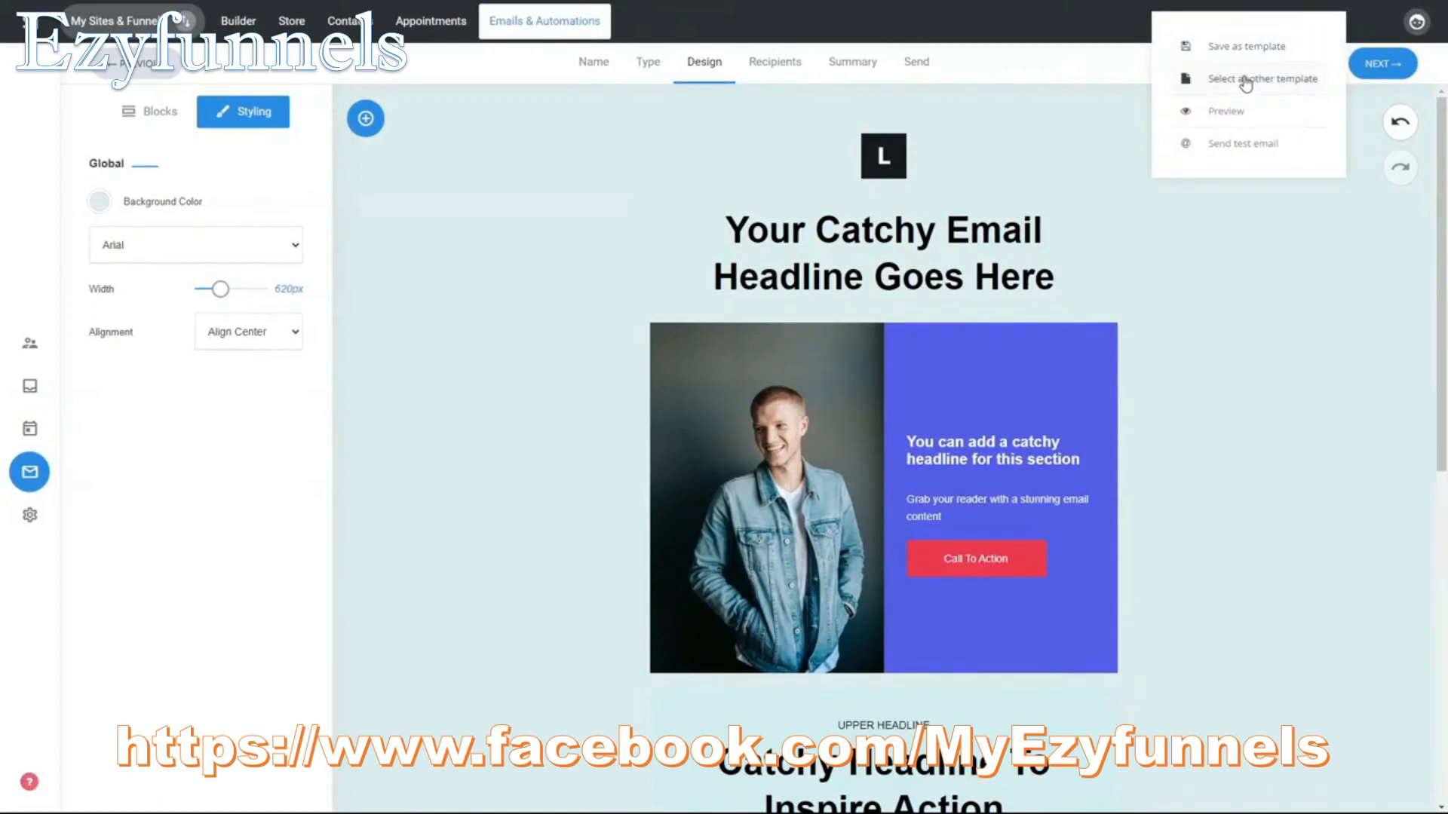
left_click(1233, 114)
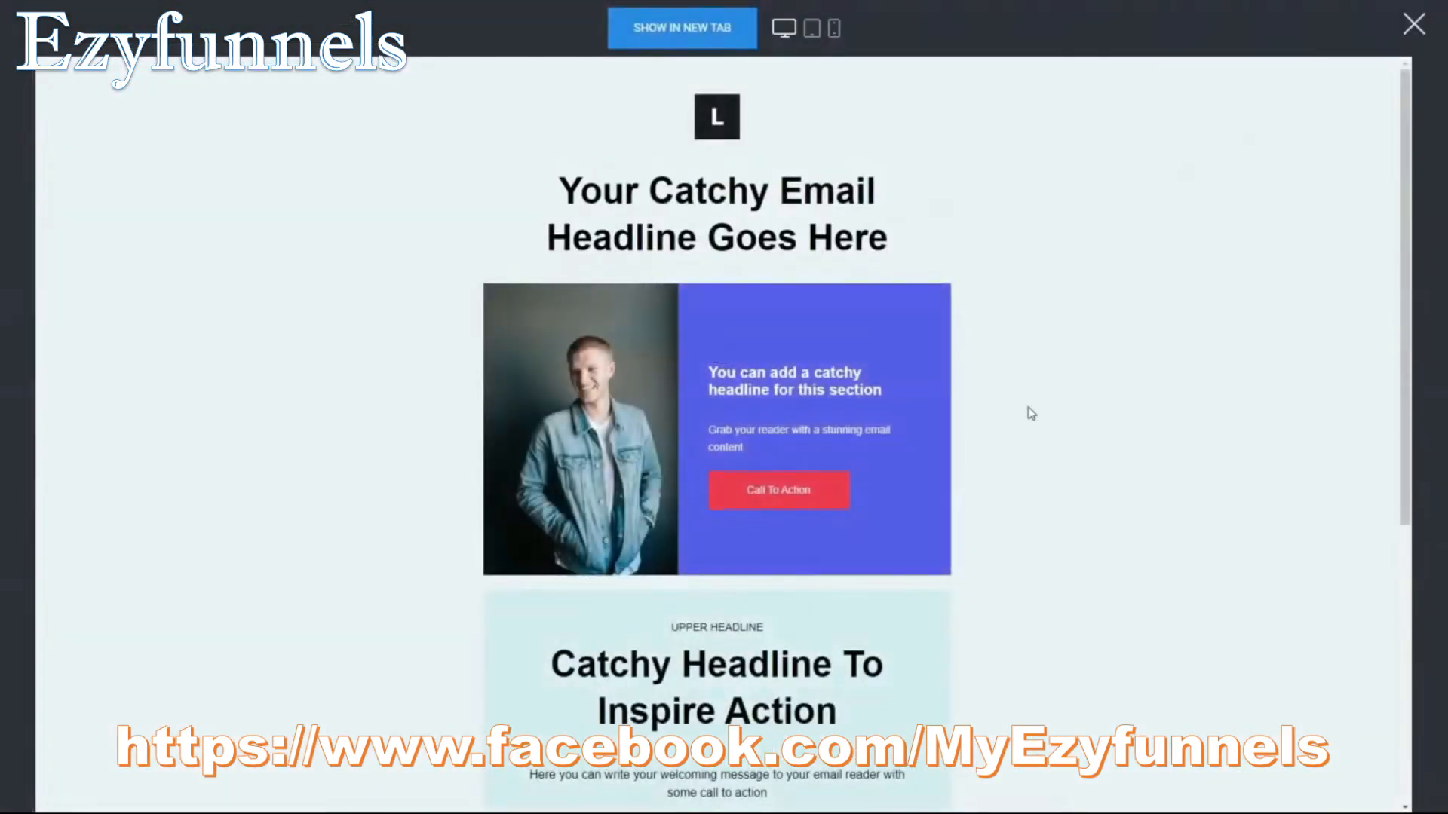
scroll(1029, 411, "down", 5)
scroll(1030, 412, "up", 5)
left_click(832, 30)
left_click(832, 30)
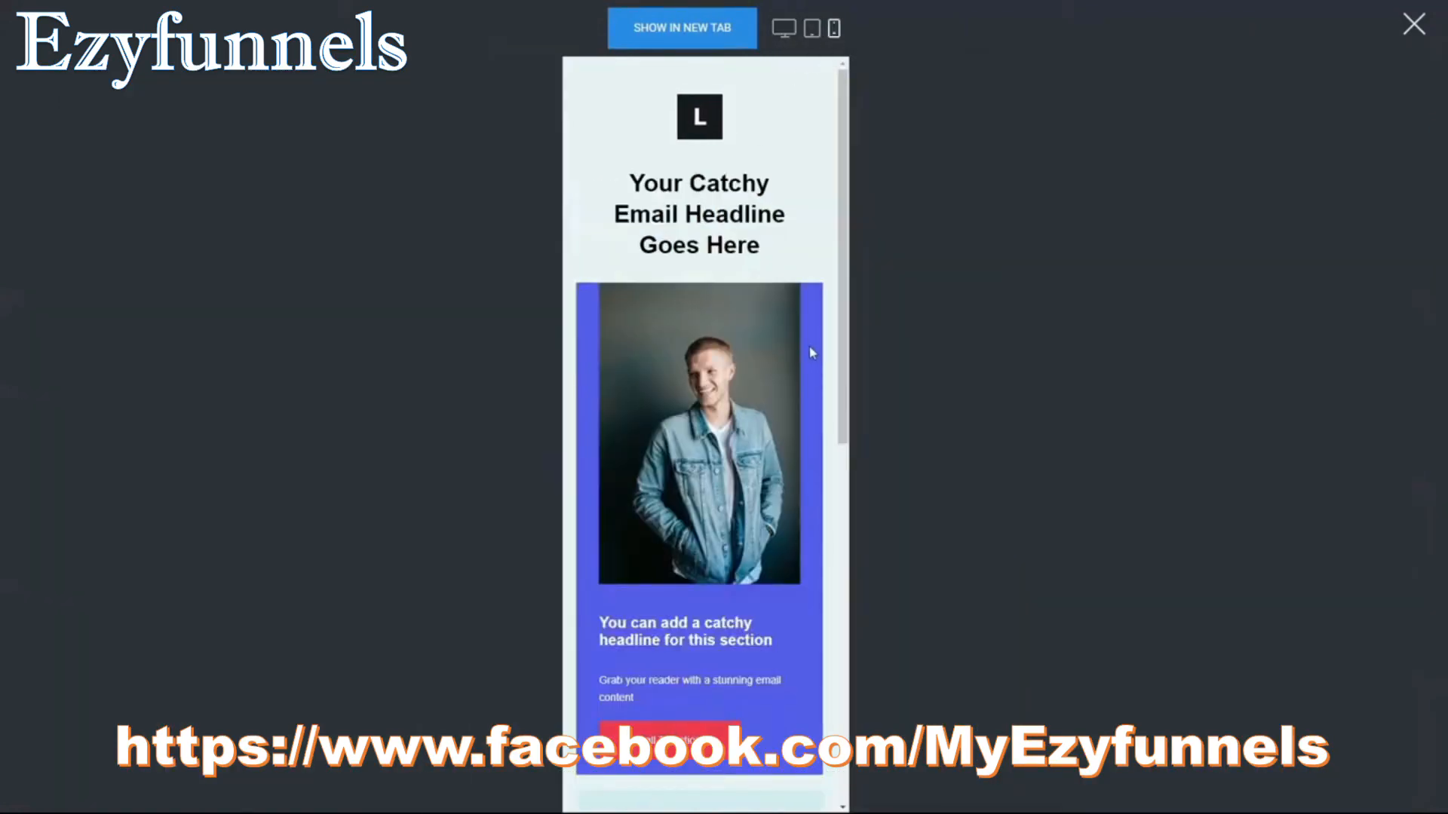
scroll(812, 353, "down", 8)
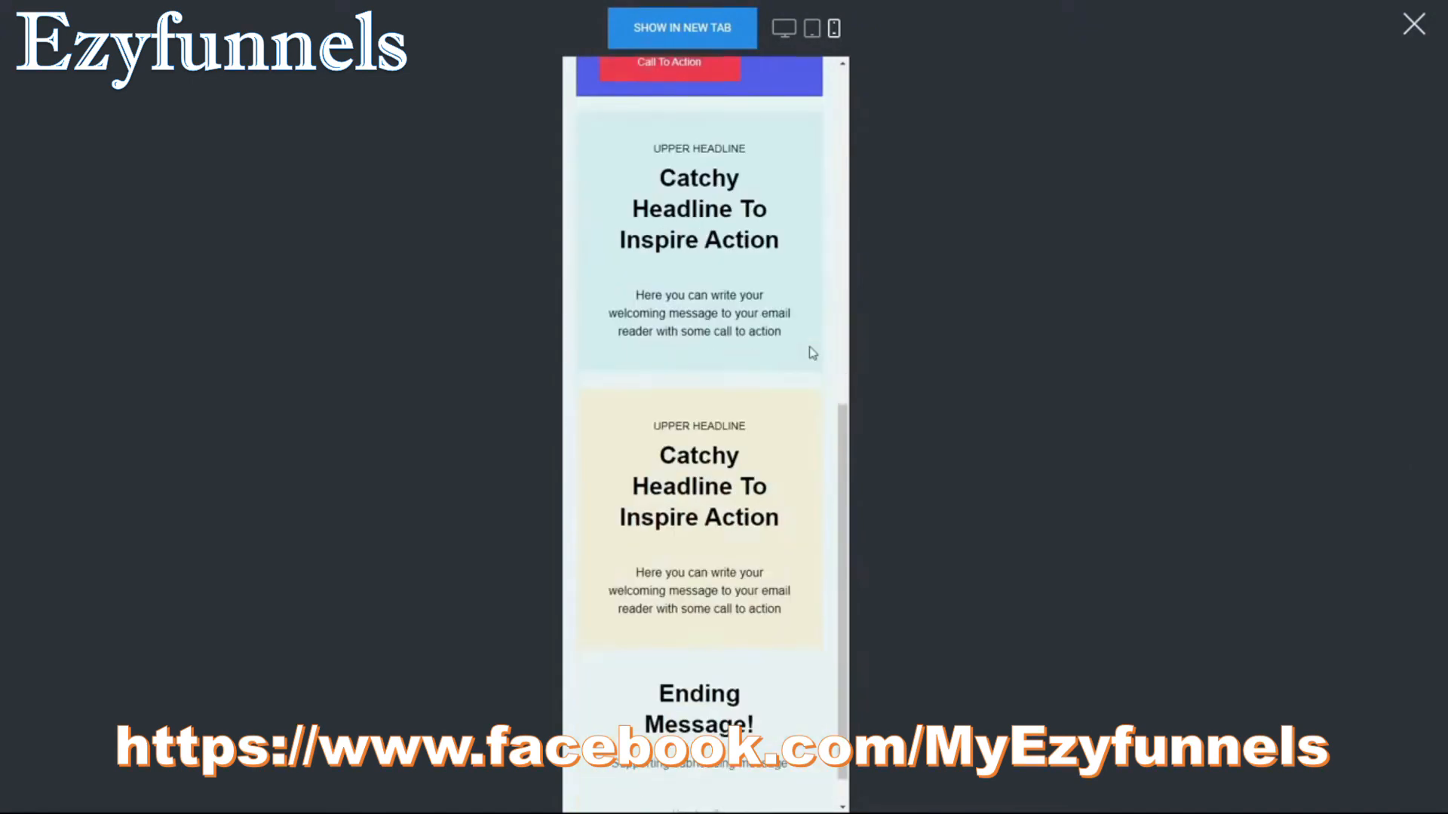
scroll(812, 353, "up", 9)
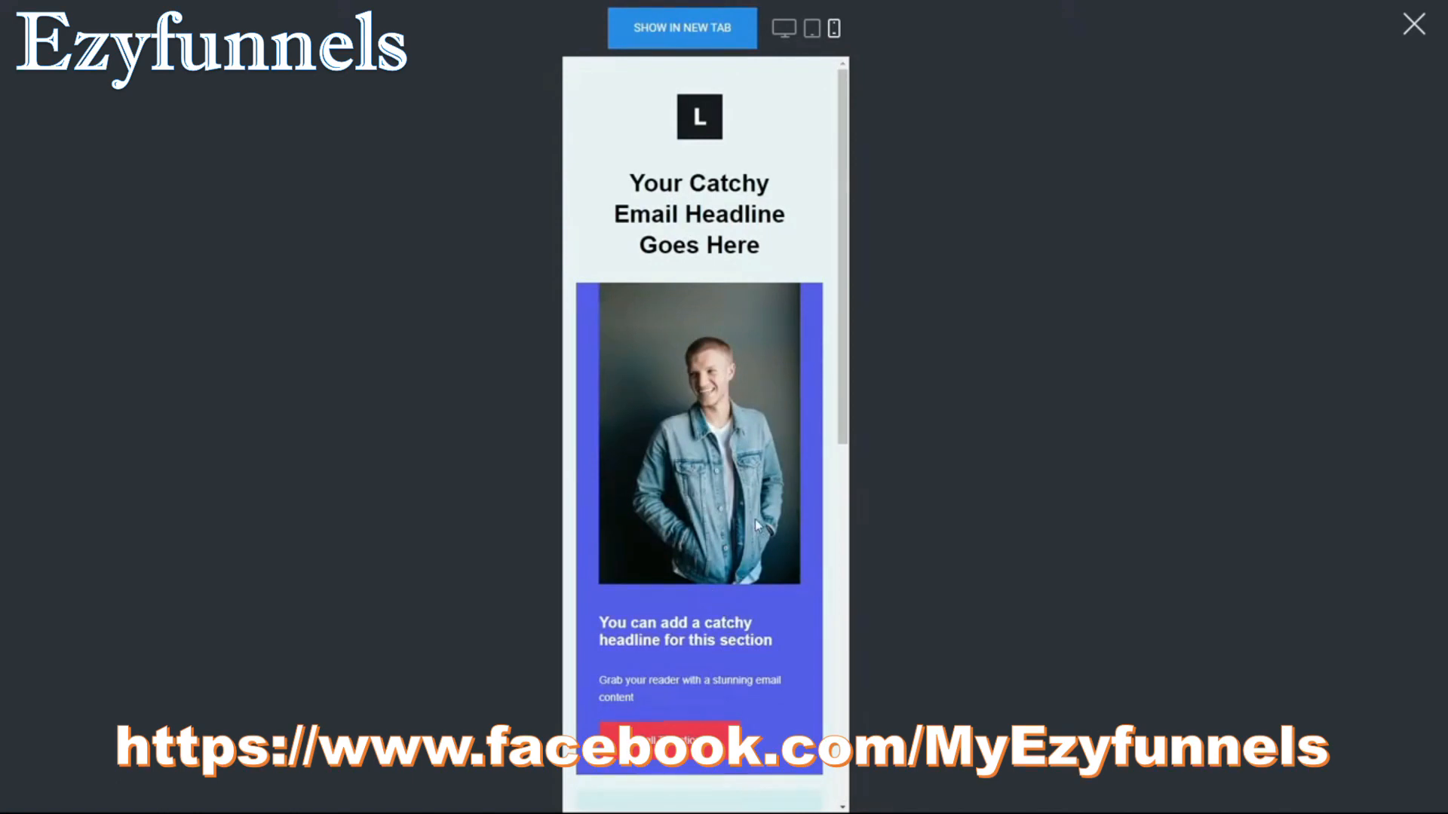
left_click(1414, 27)
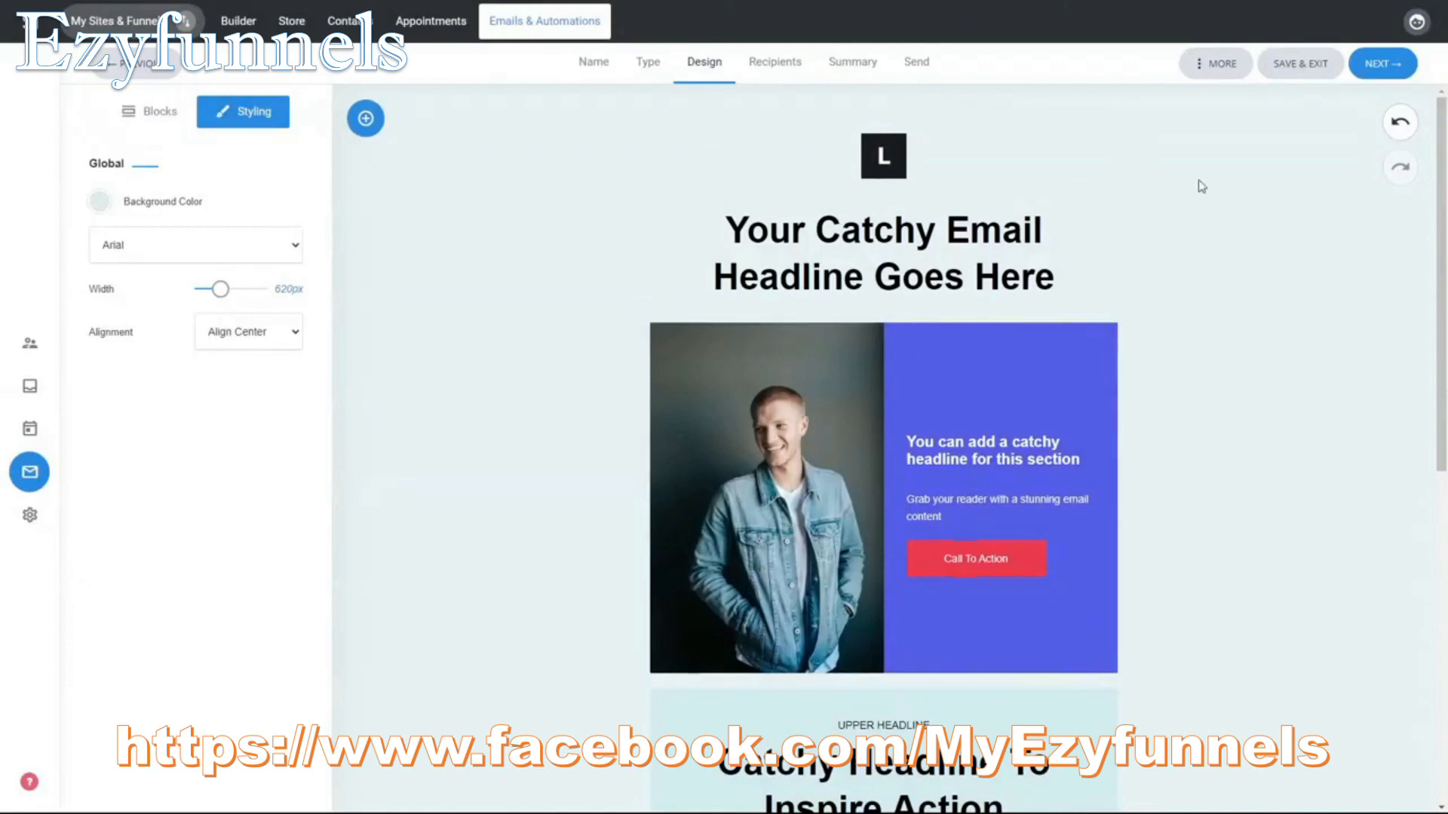
Step: Select Default list as the campaign audience, try excluding List 1 and lift that exclusion, and continue to the campaign settings
left_click(1368, 69)
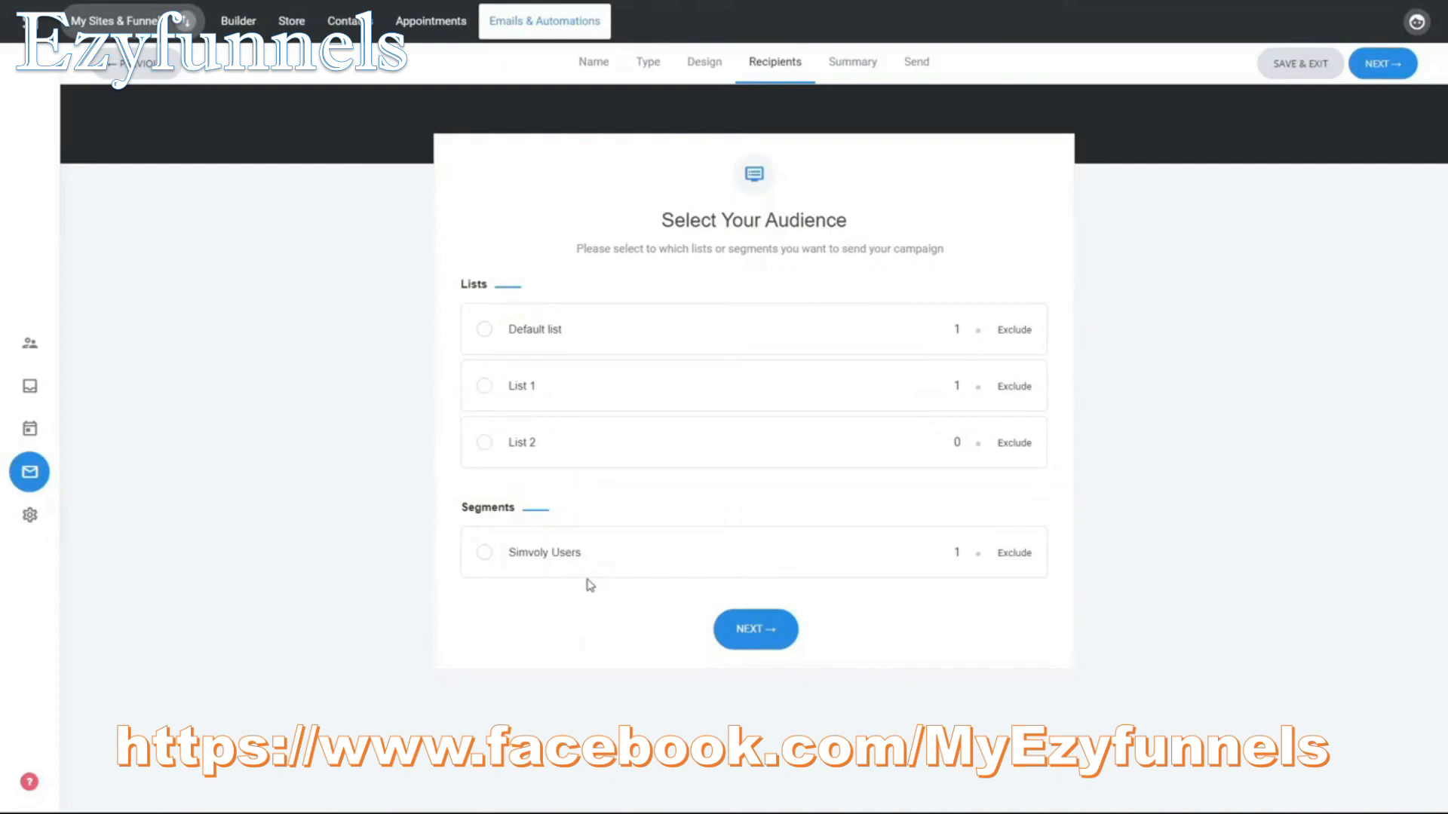
left_click(593, 336)
left_click(1015, 387)
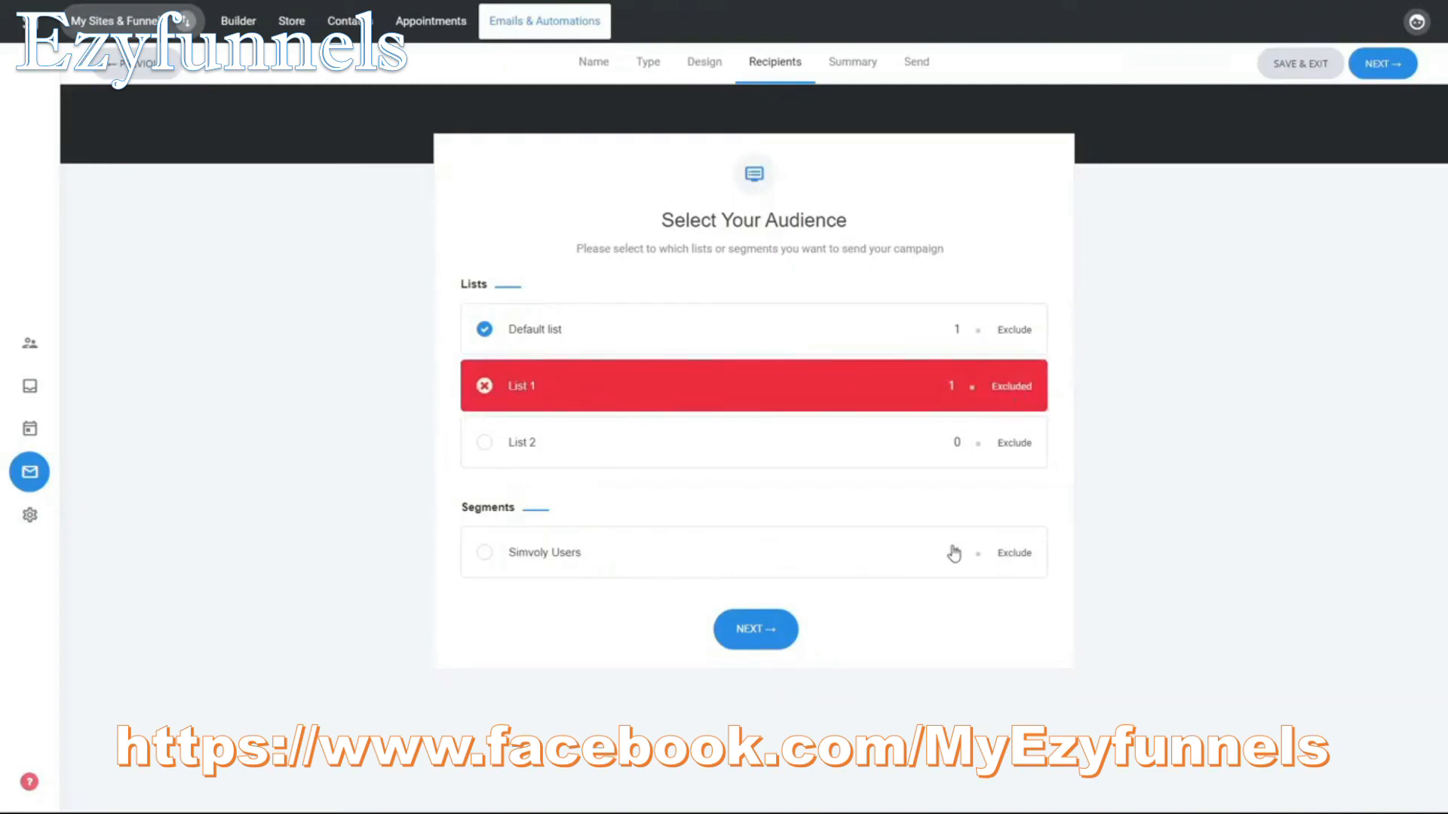
left_click(1014, 392)
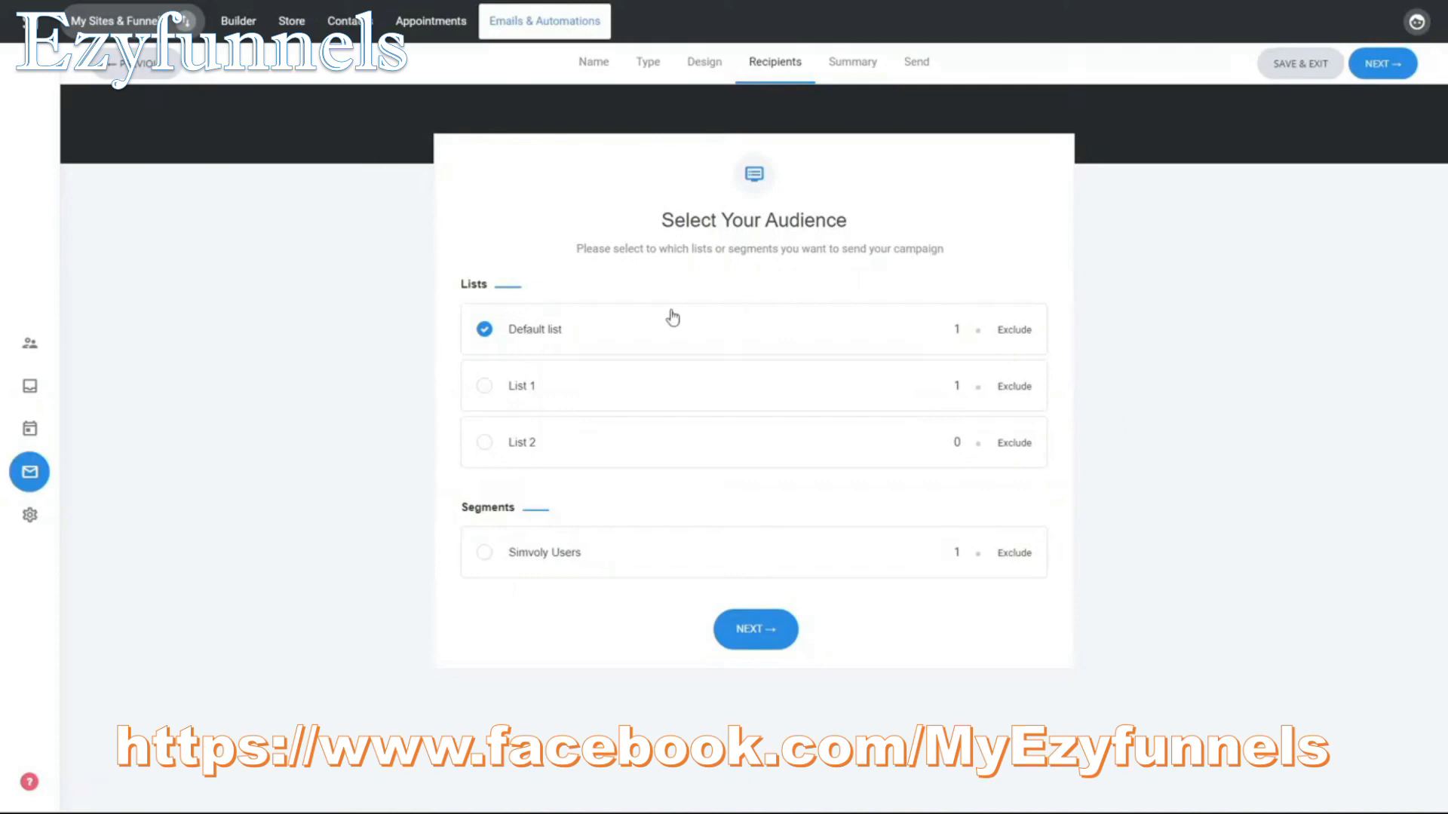
left_click(775, 630)
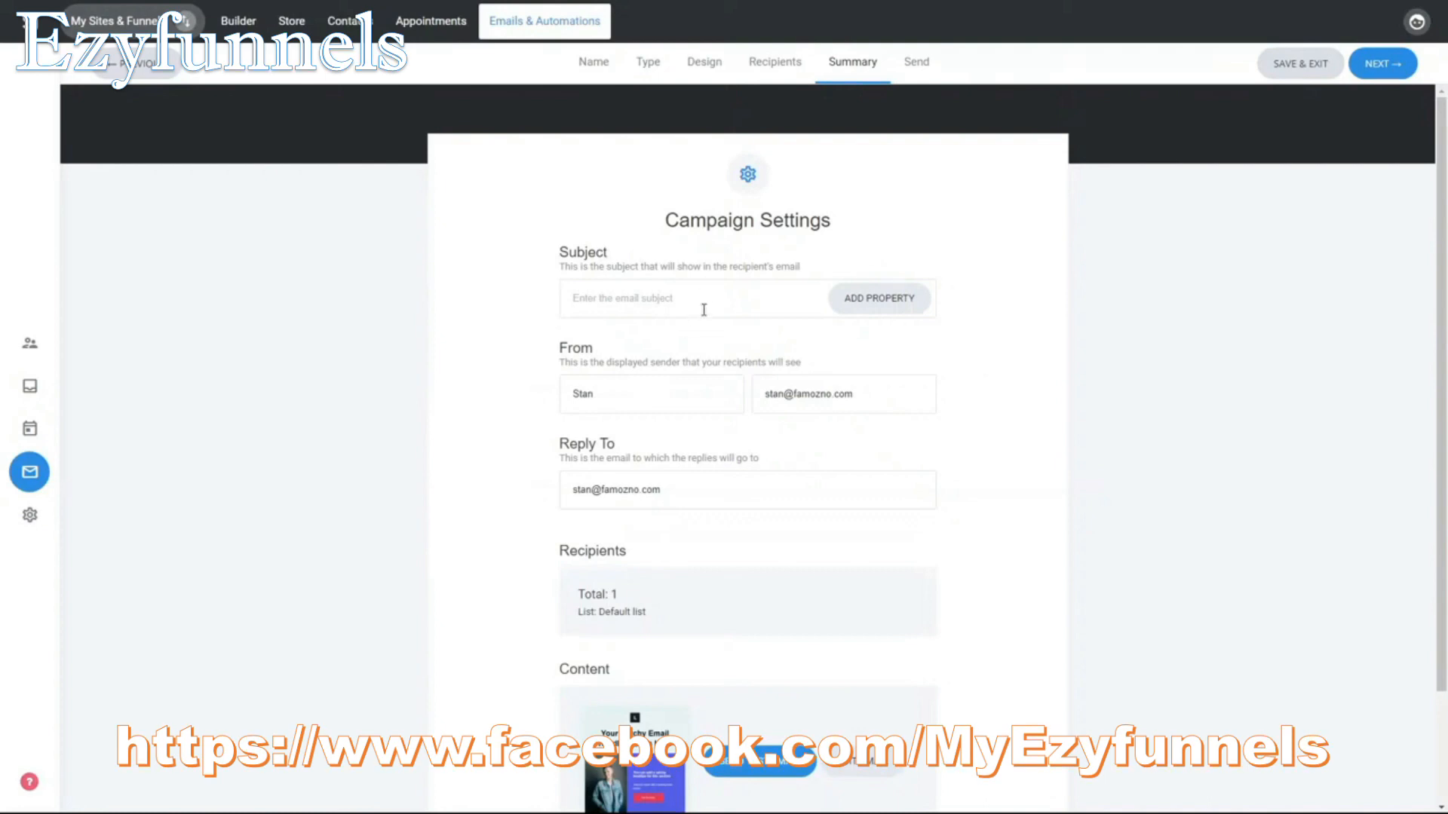
Step: Set the email subject to "Hey {first_name}, welcome!" using the first_name CRM property
left_click(748, 309)
type("Subject")
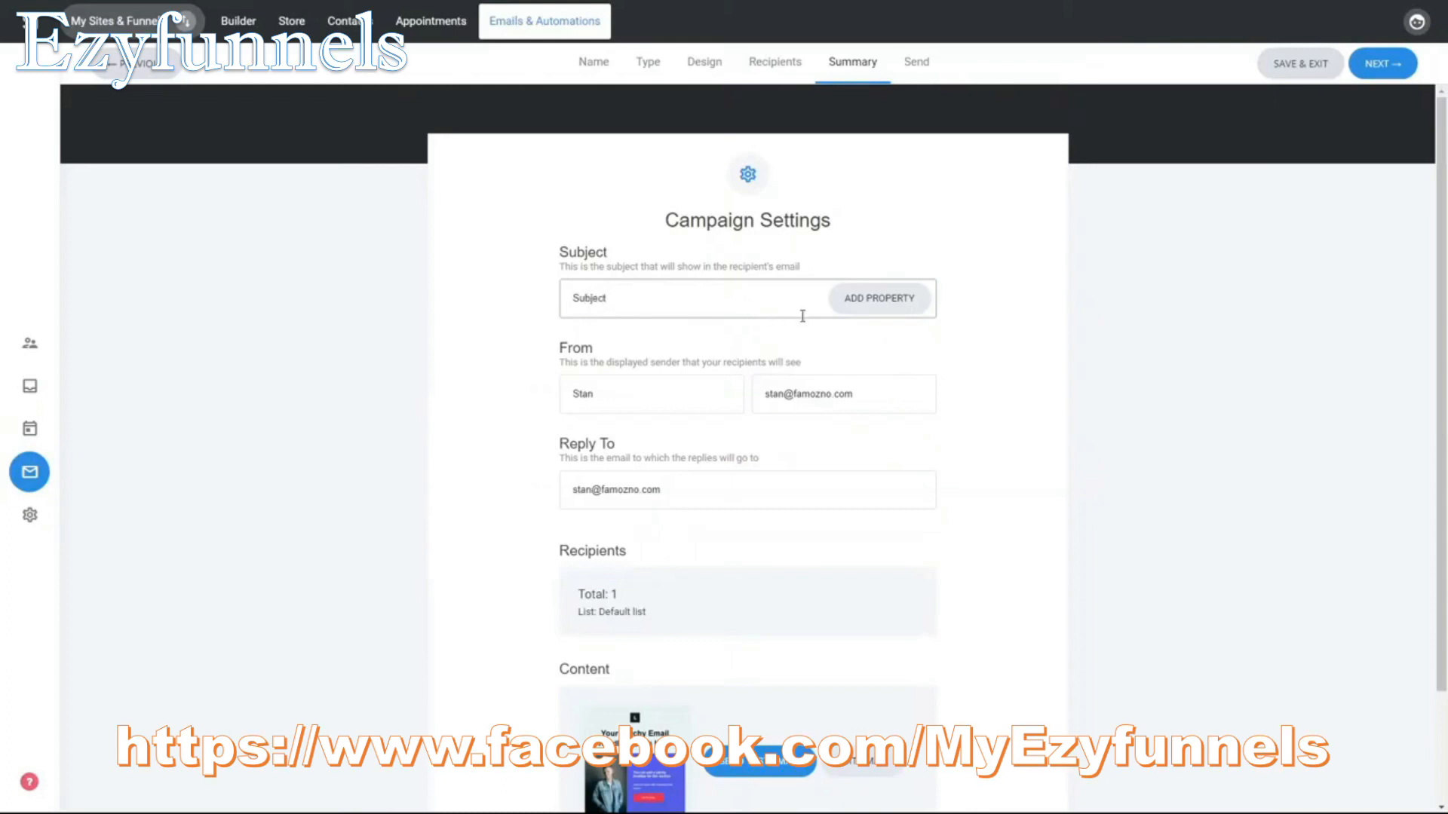
left_click(859, 305)
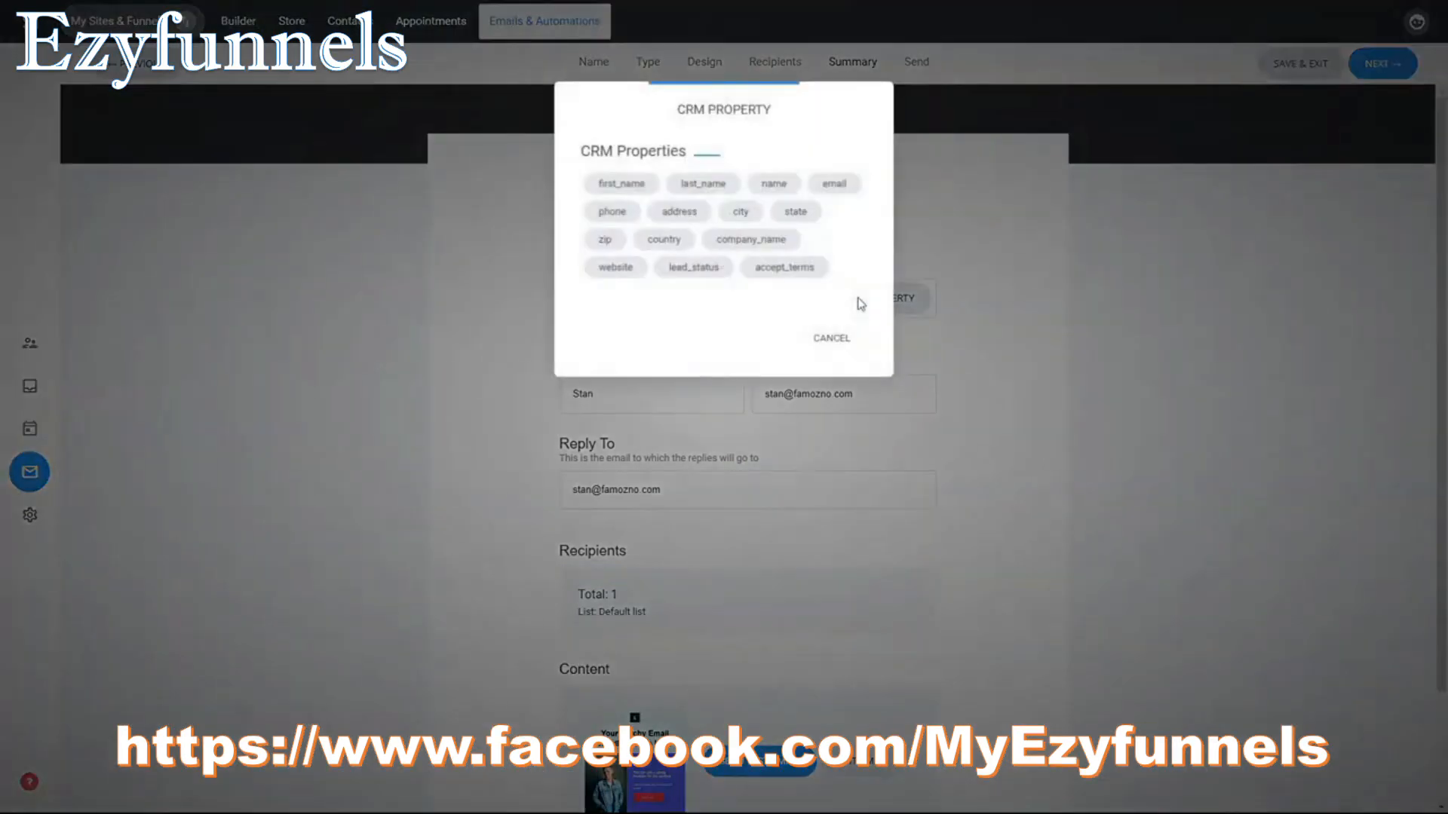
left_click(637, 191)
left_click_drag(607, 296, 432, 294)
type("Hey {first_name}, welcome!")
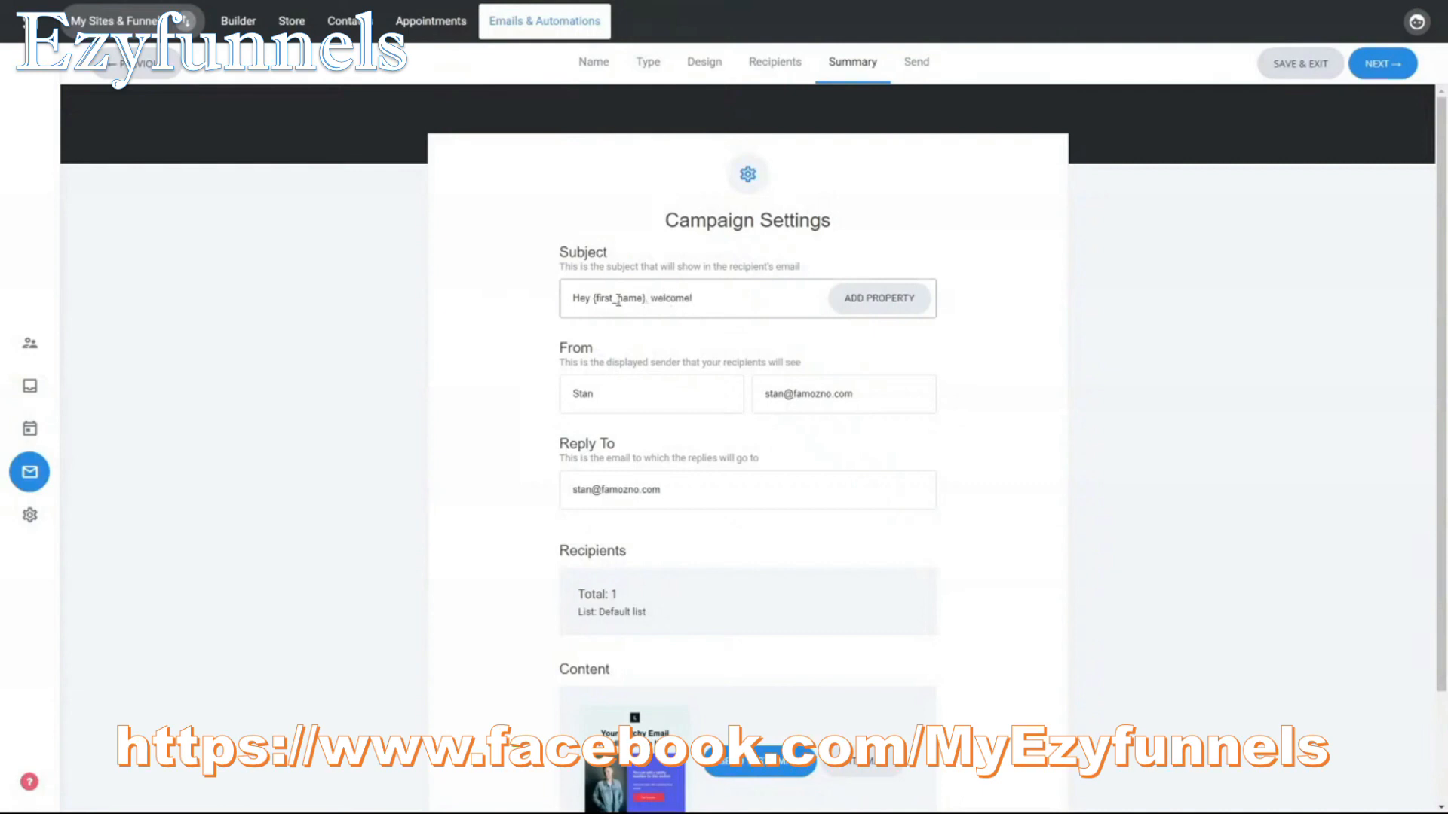
left_click(1077, 365)
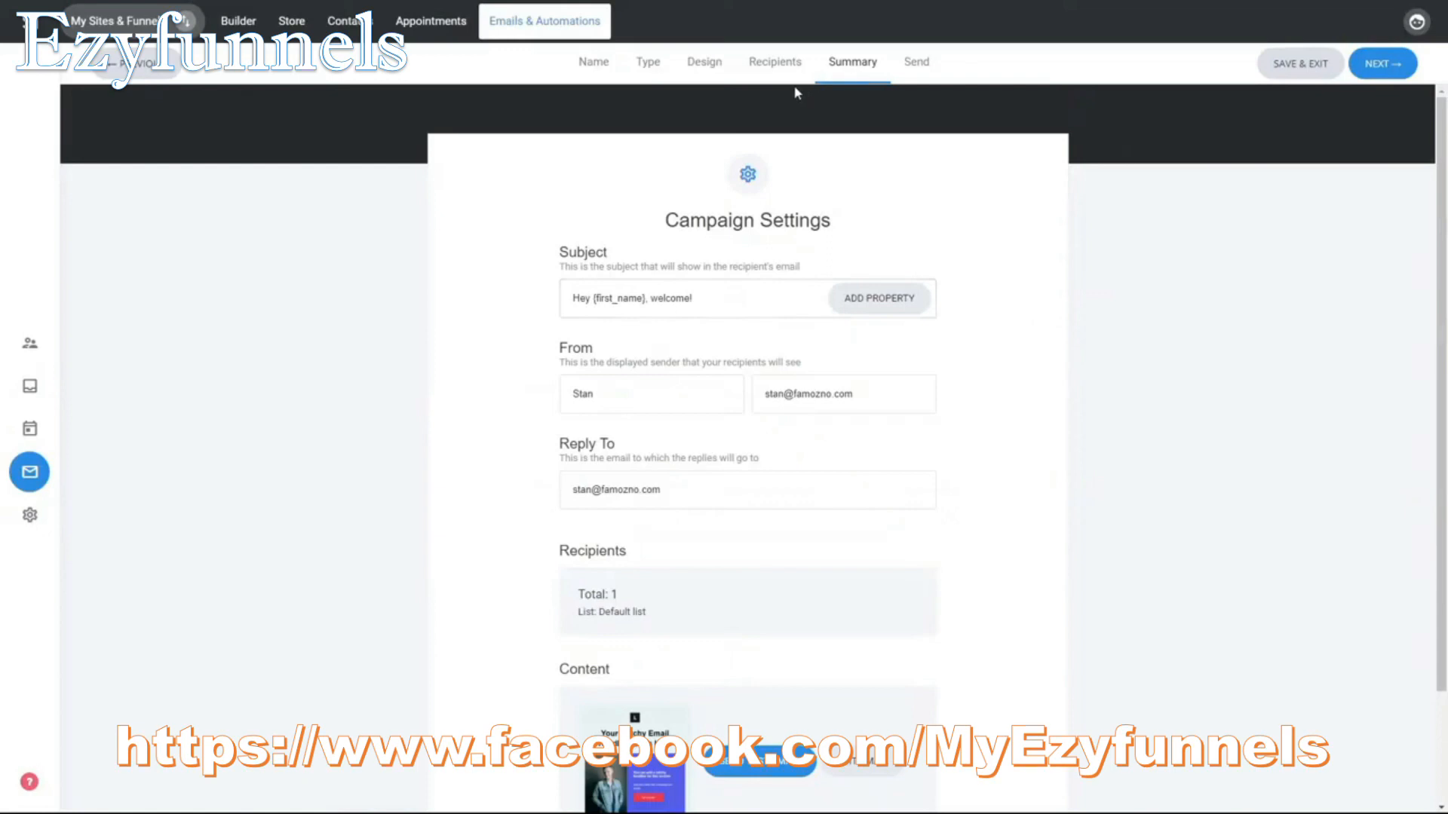
Step: Add the first_name tag after "Your Catchy Email Headline Goes Here", separated by a space, and save the design while returning to the summary
left_click(706, 62)
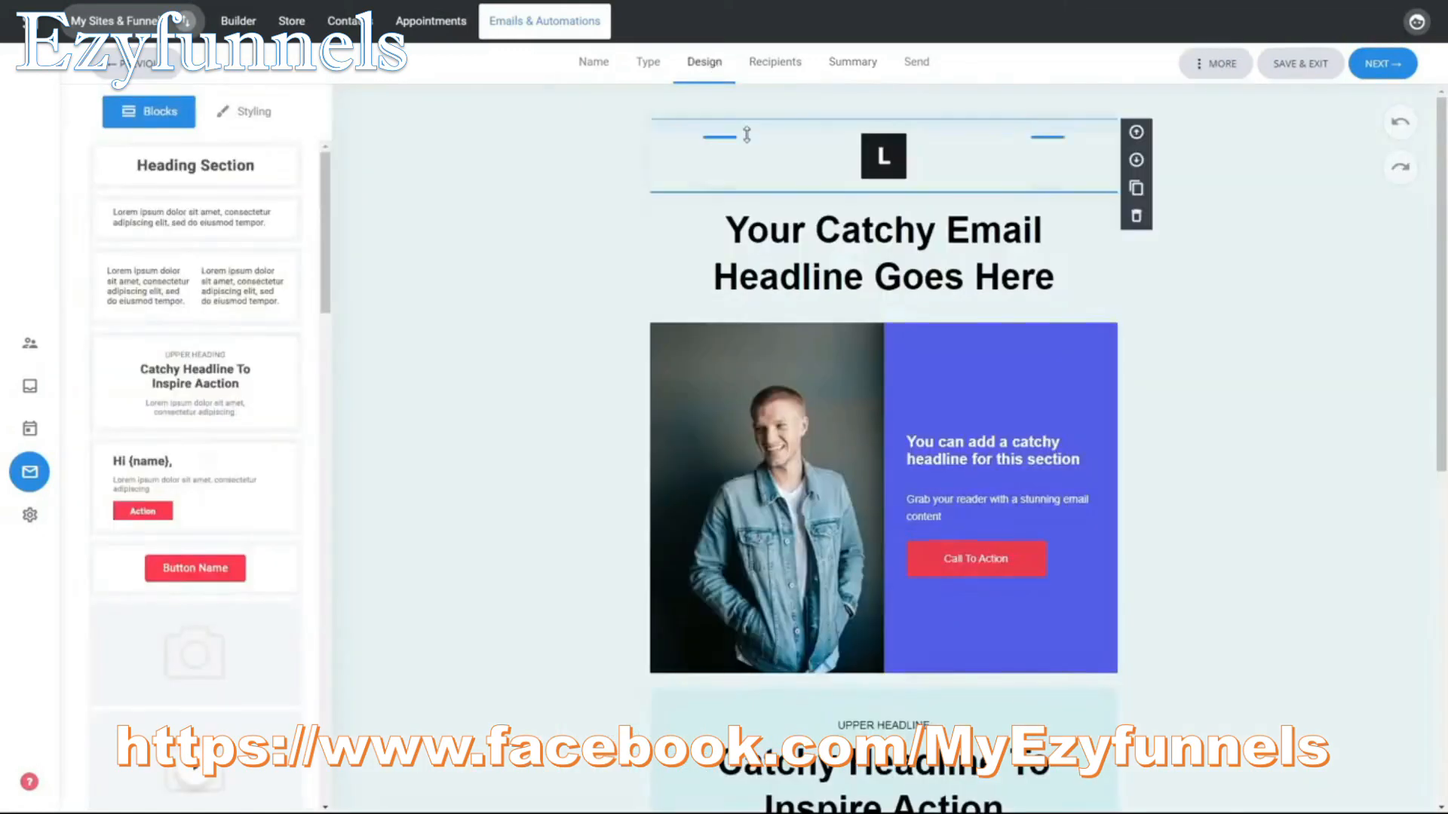
left_click(1051, 279)
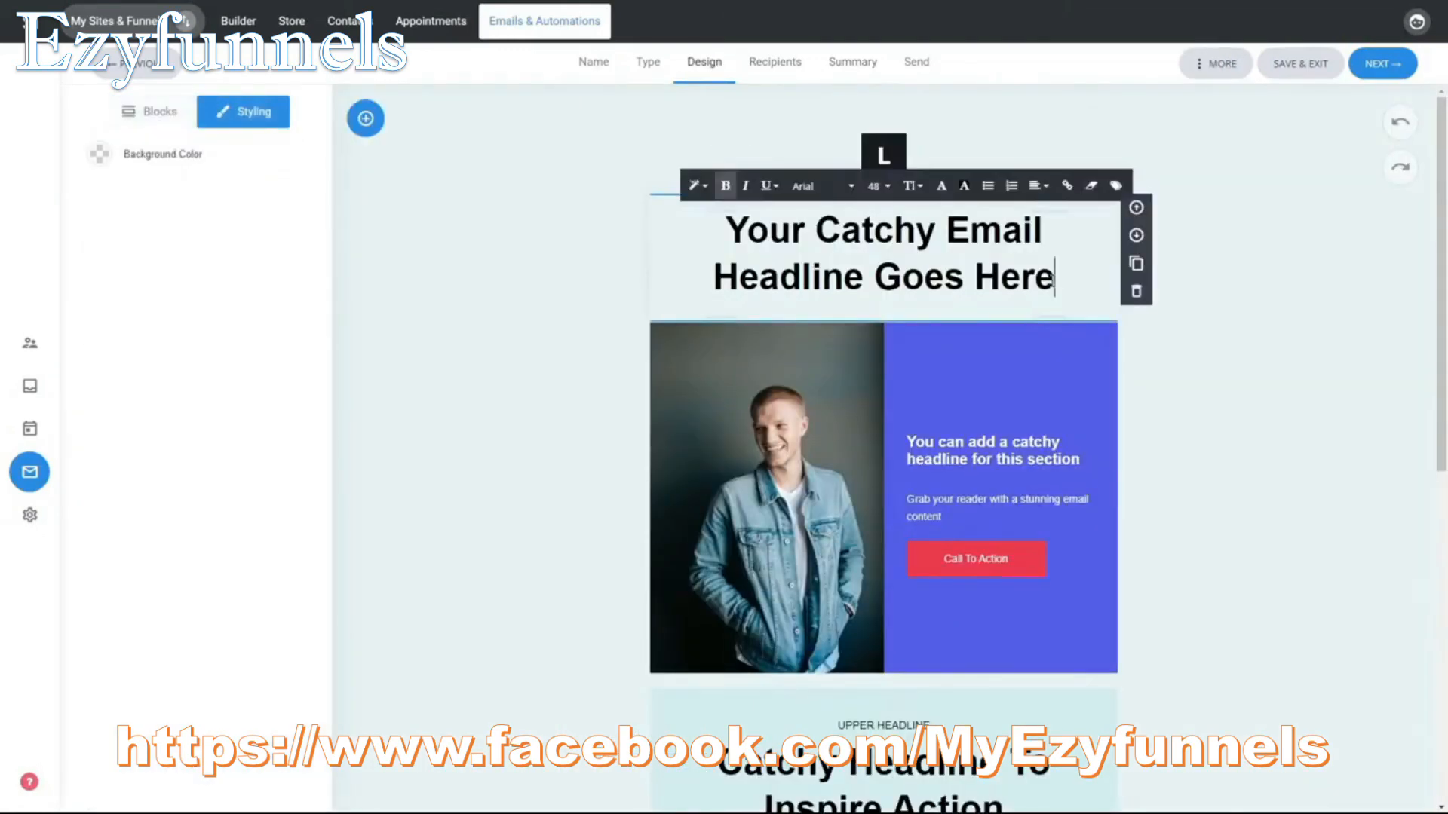
left_click(1116, 188)
left_click(637, 185)
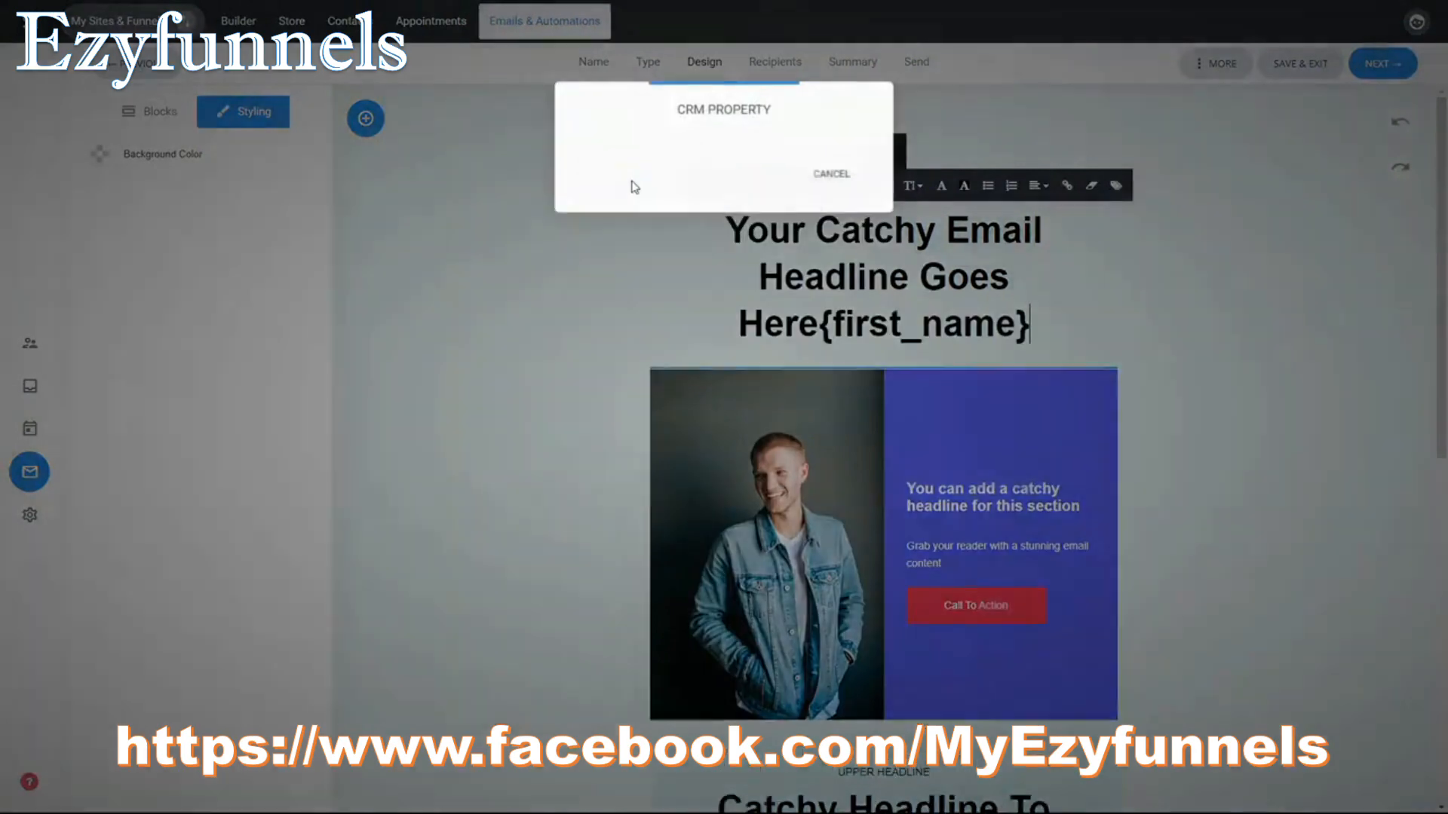
left_click(819, 319)
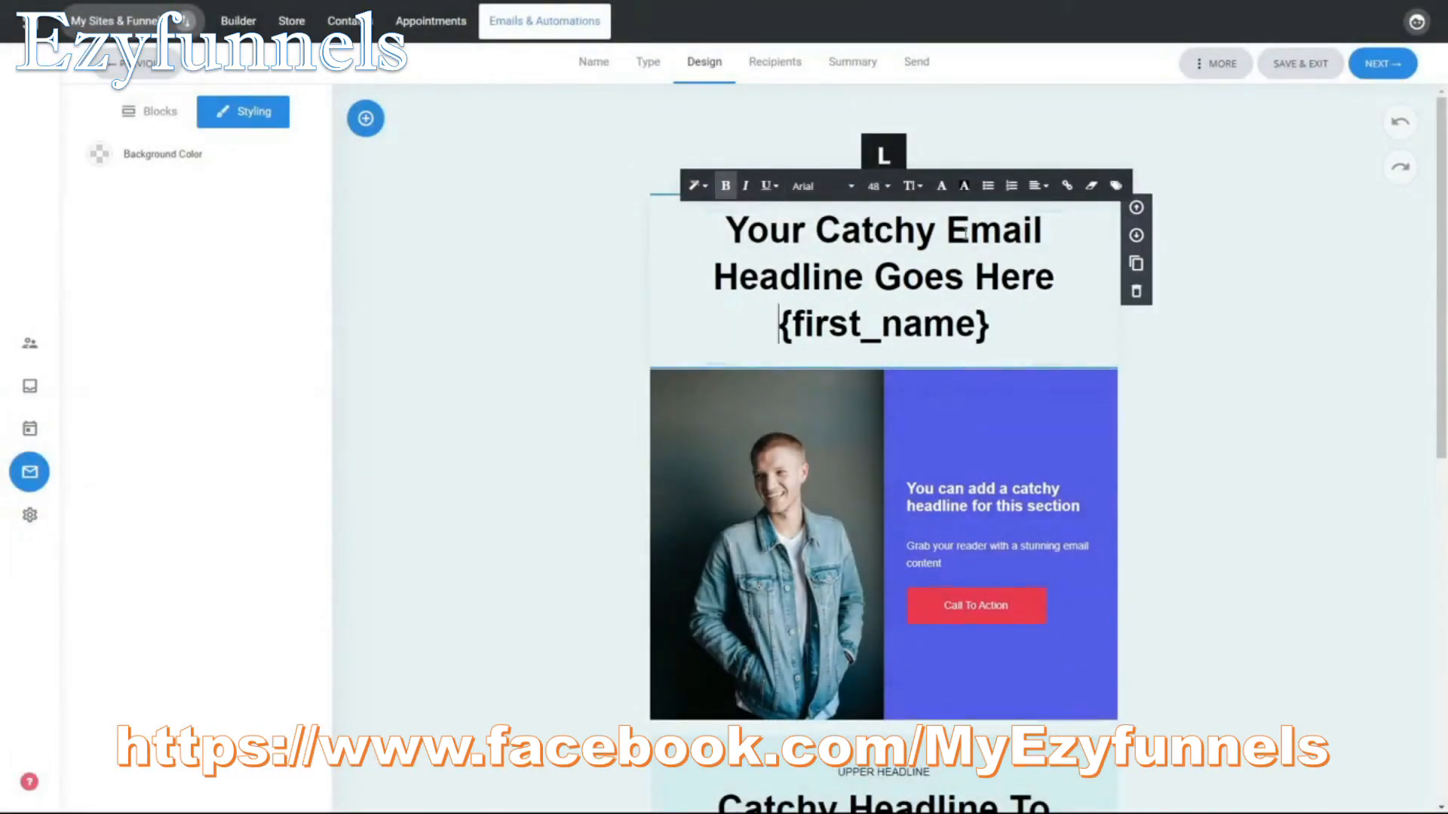
left_click(1290, 355)
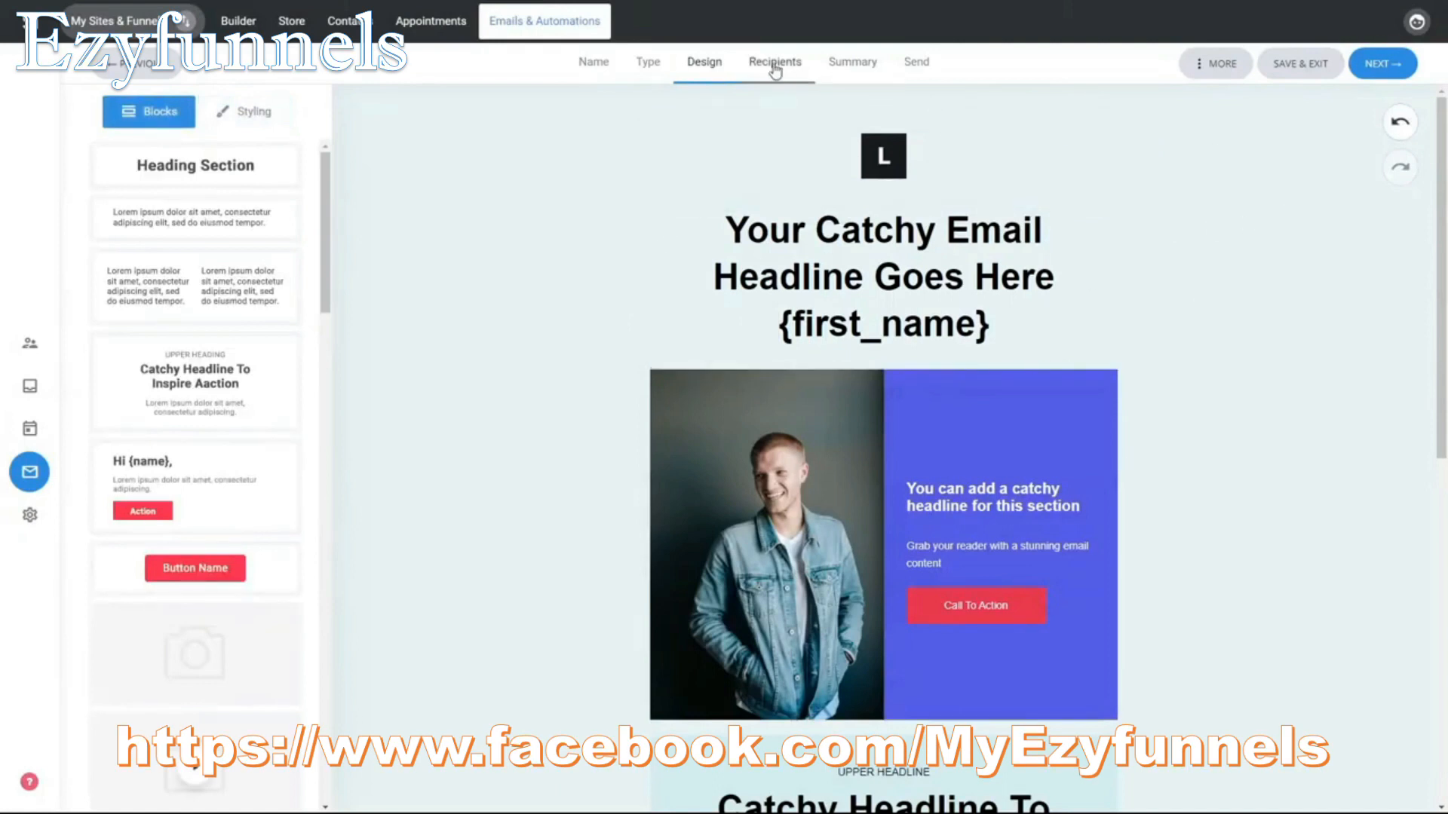
left_click(835, 71)
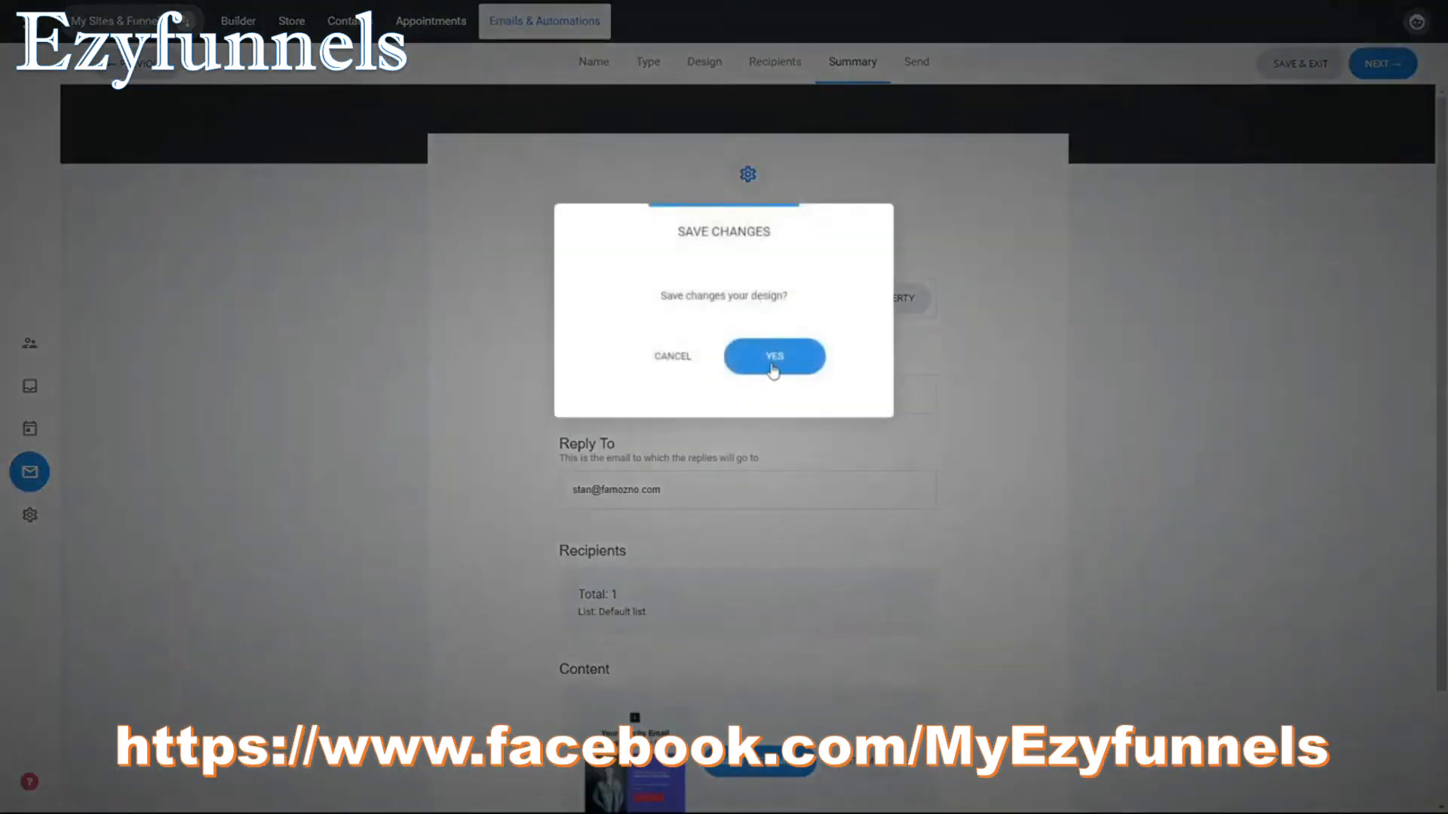
left_click(773, 367)
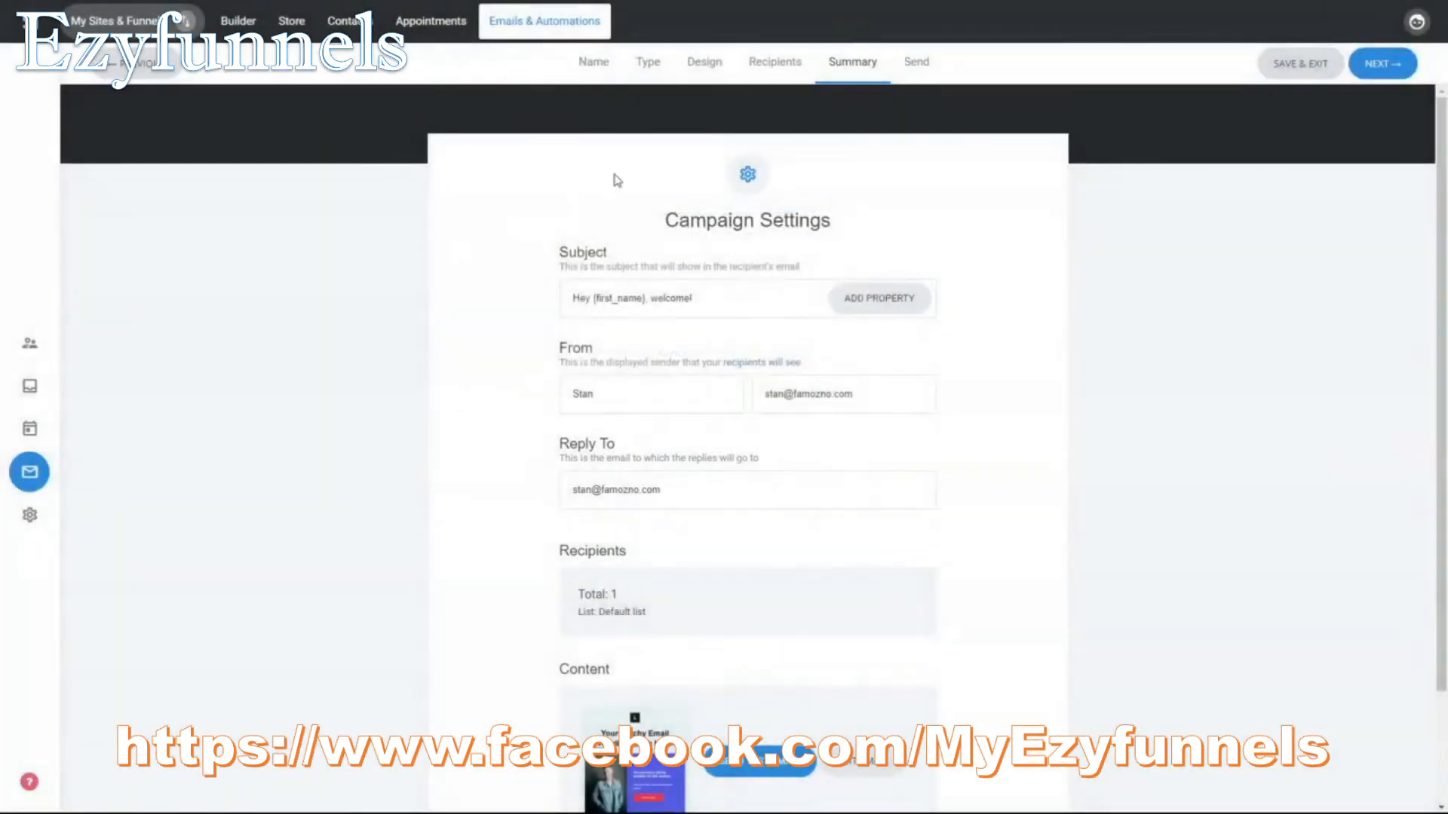
Step: Review the campaign's subject, sender, reply-to, recipients and content, and continue to the sending stage
scroll(970, 348, "down", 2)
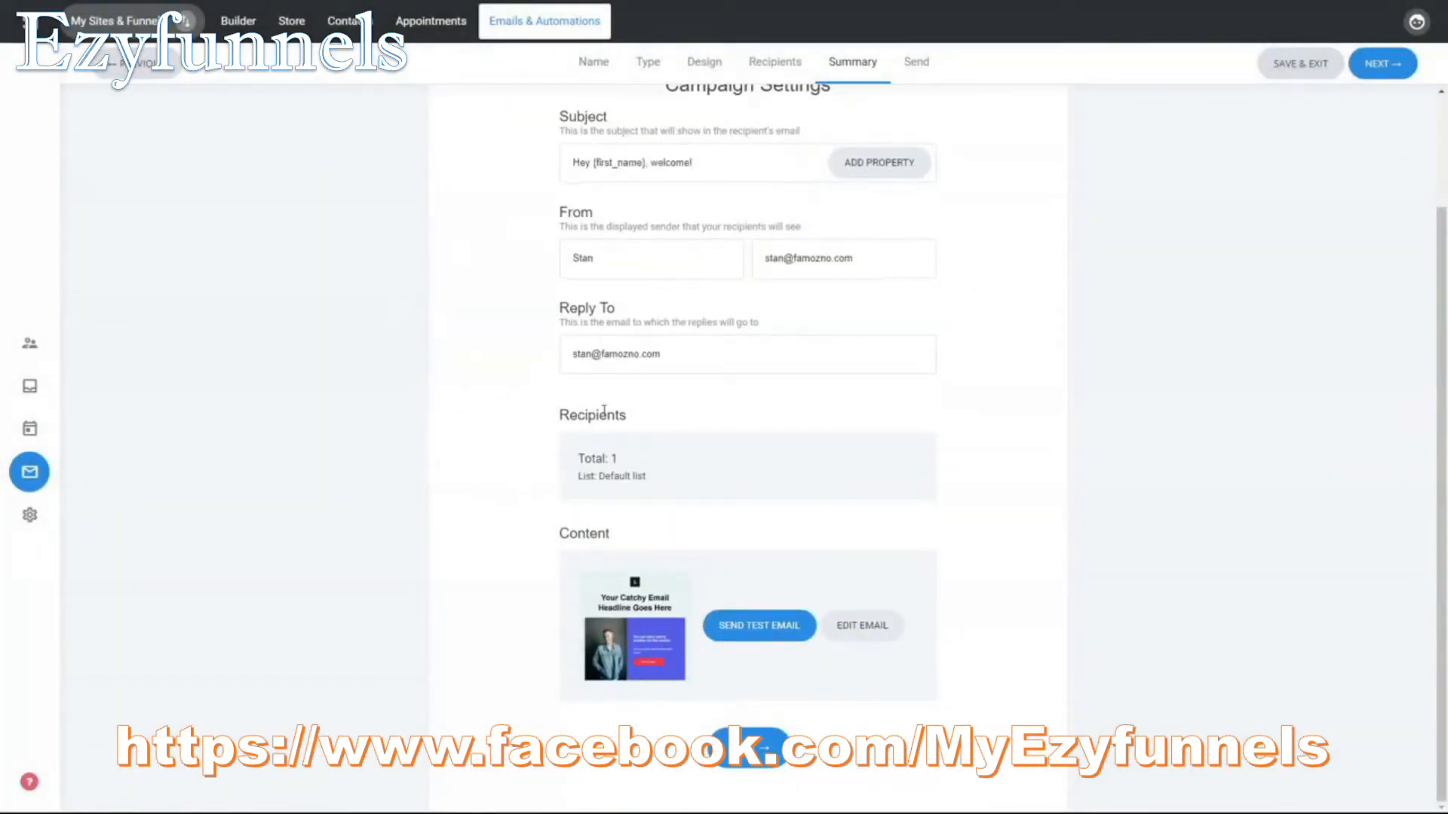
scroll(749, 258, "up", 1)
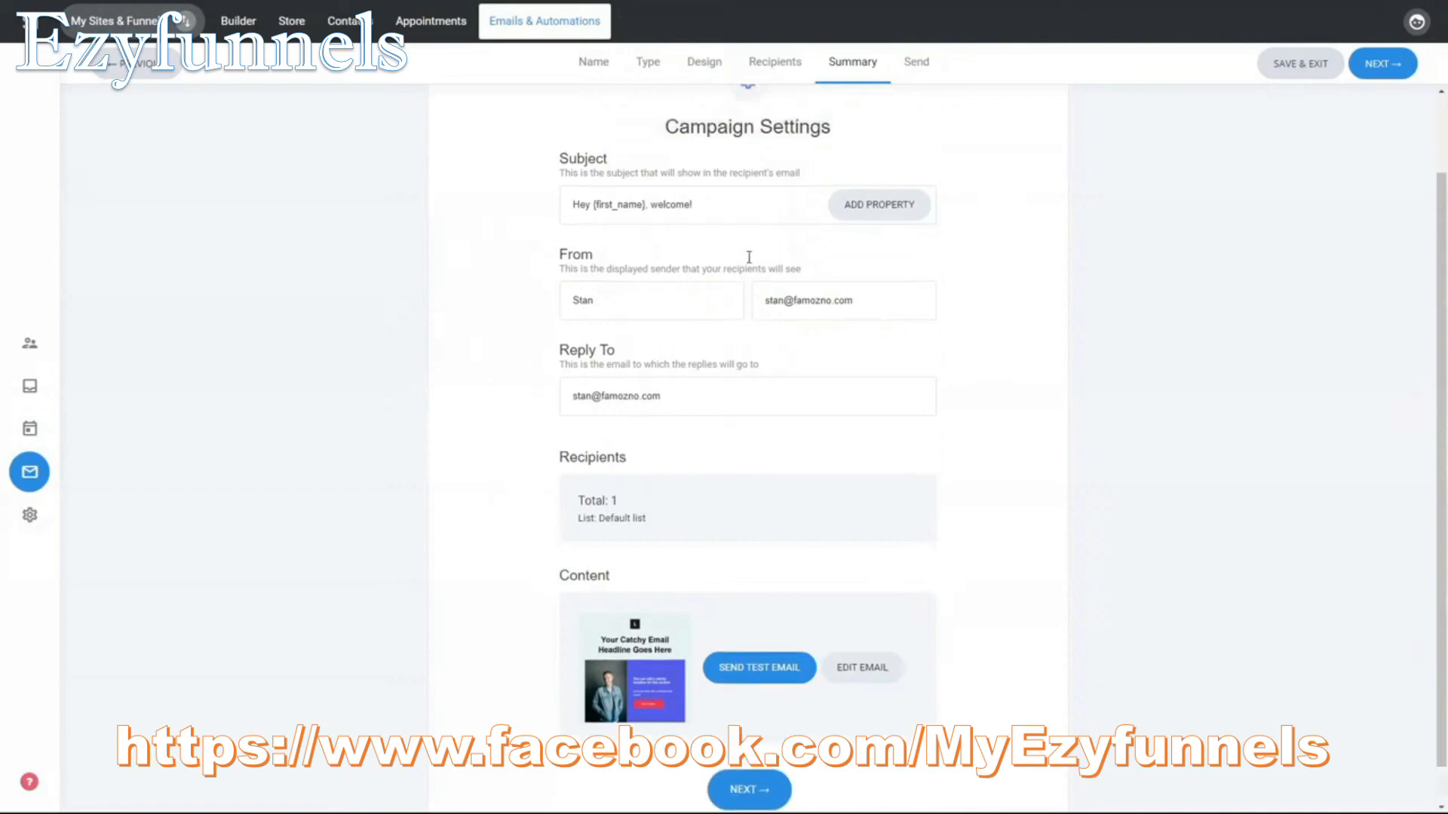
scroll(748, 257, "up", 1)
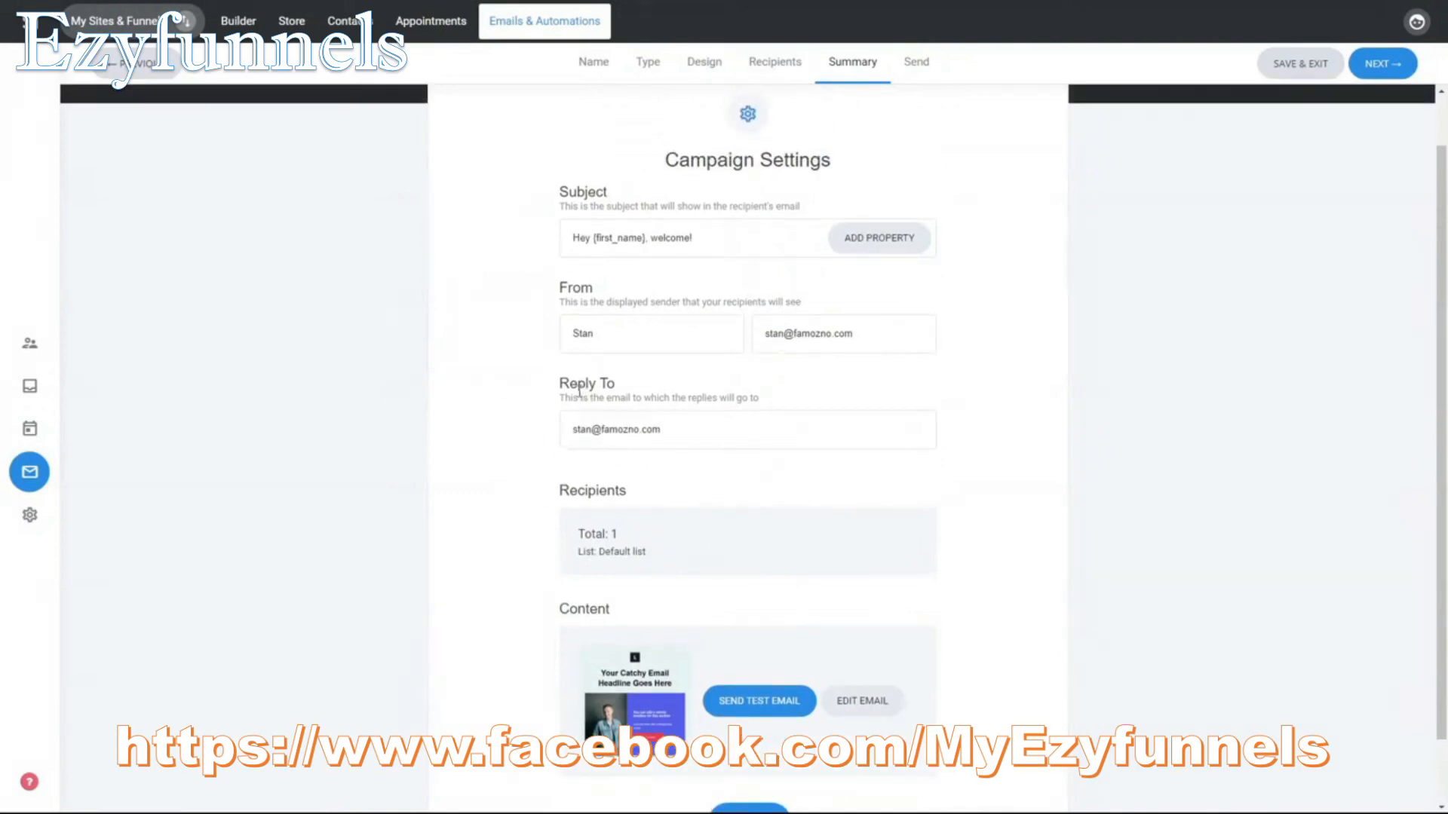
scroll(972, 453, "down", 2)
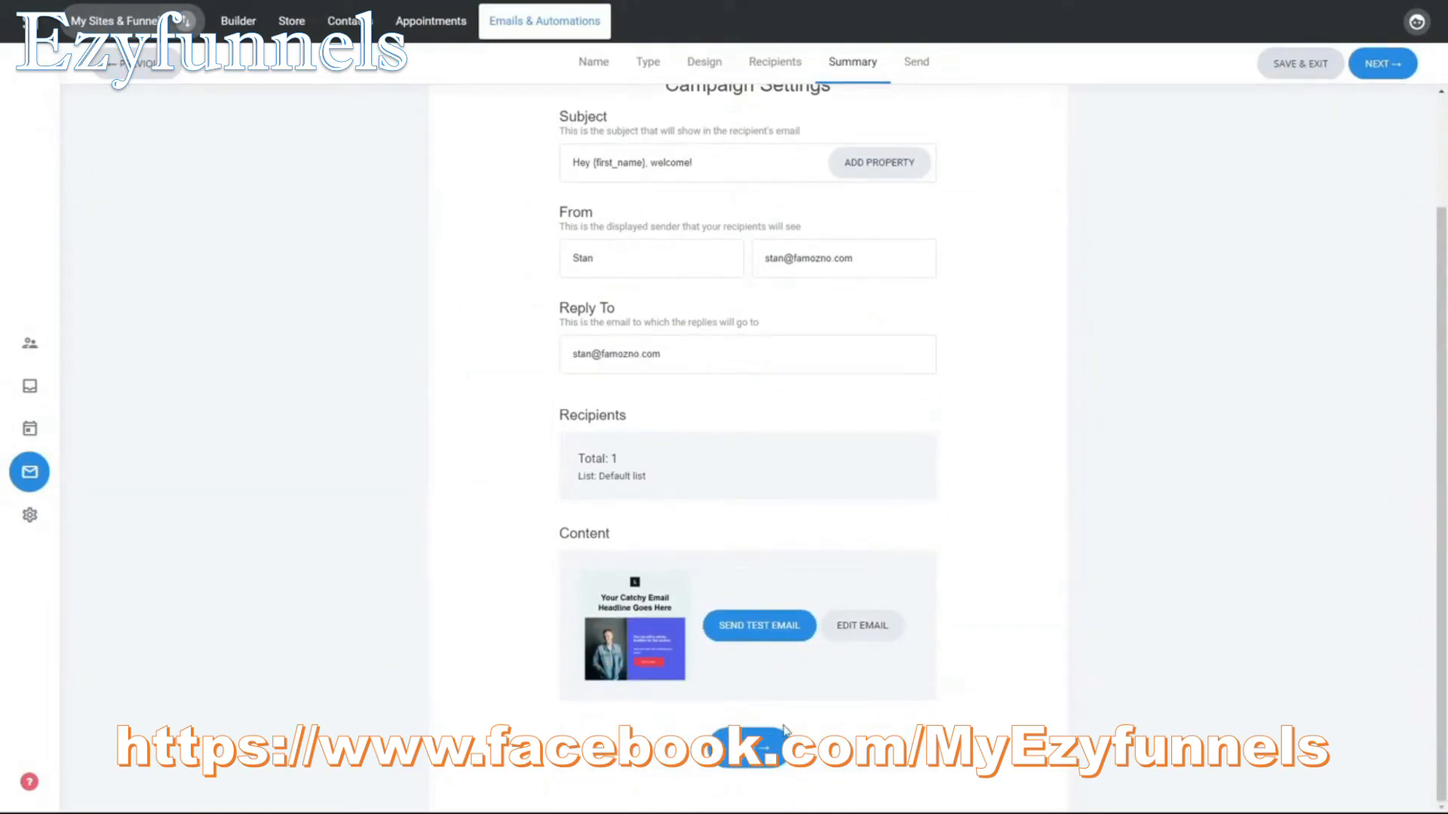
left_click(776, 748)
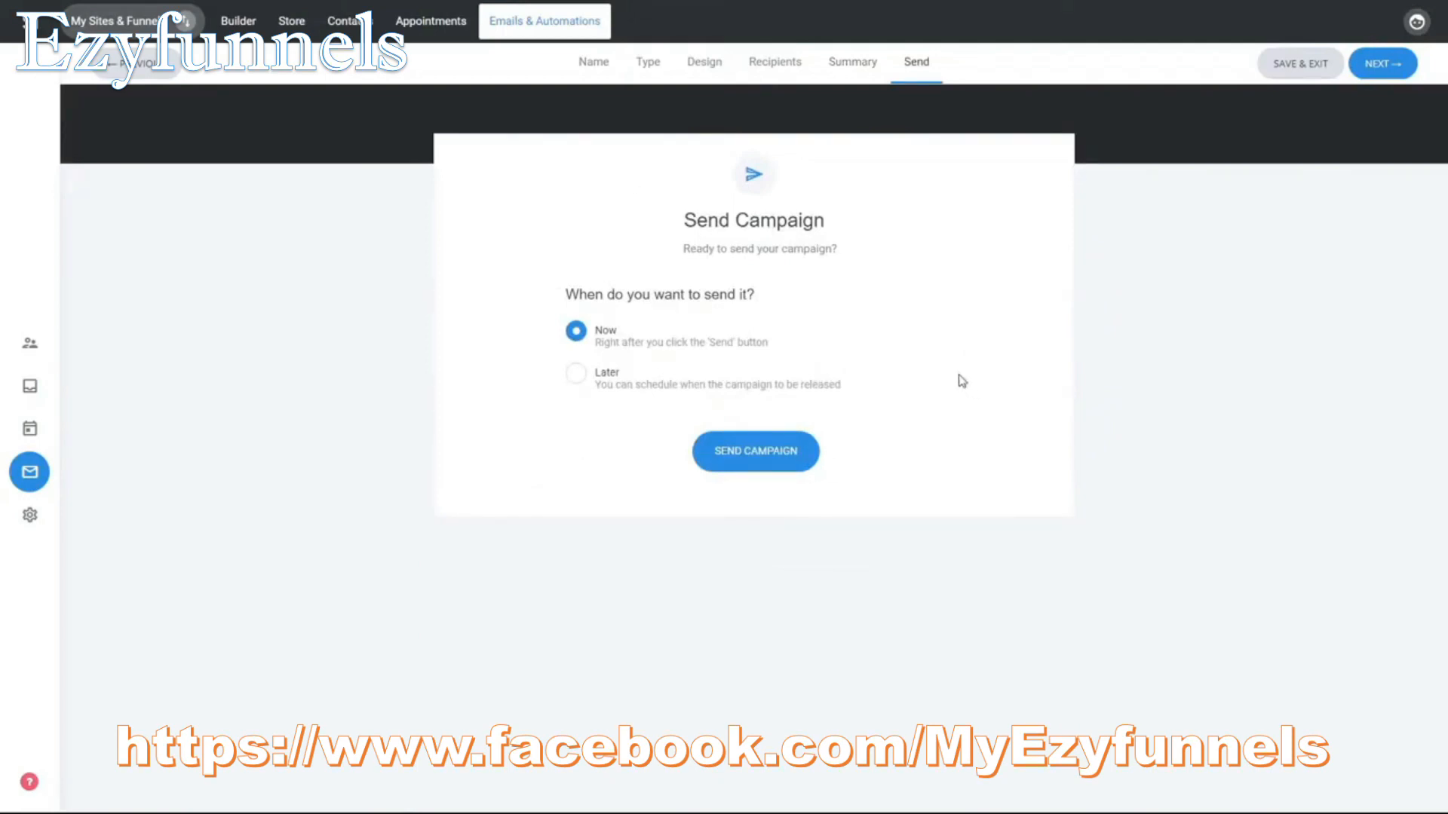
Step: Check the option for scheduling the campaign for a chosen date, switch back to Now and send the campaign
left_click(702, 383)
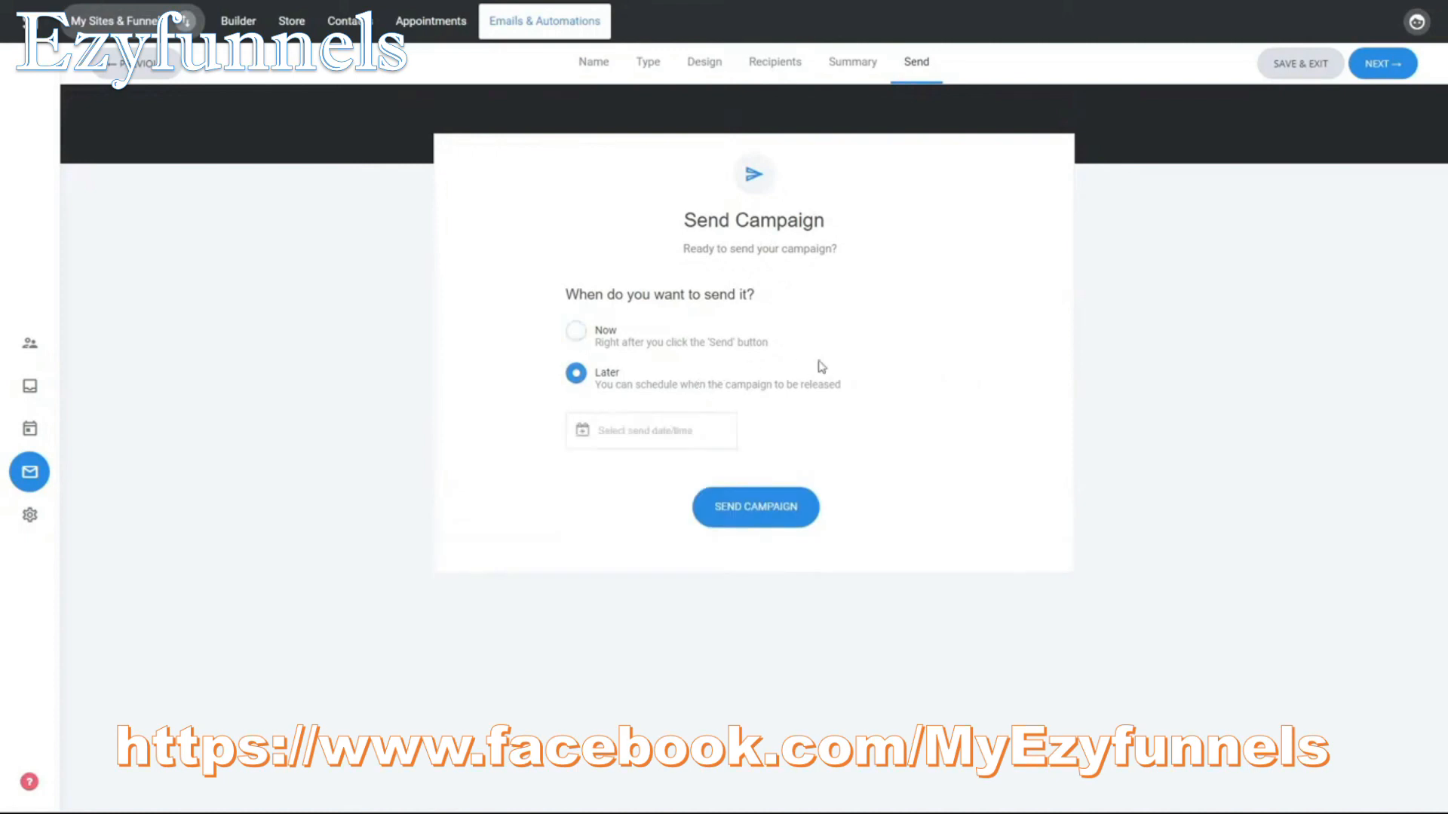
left_click(688, 419)
left_click(671, 342)
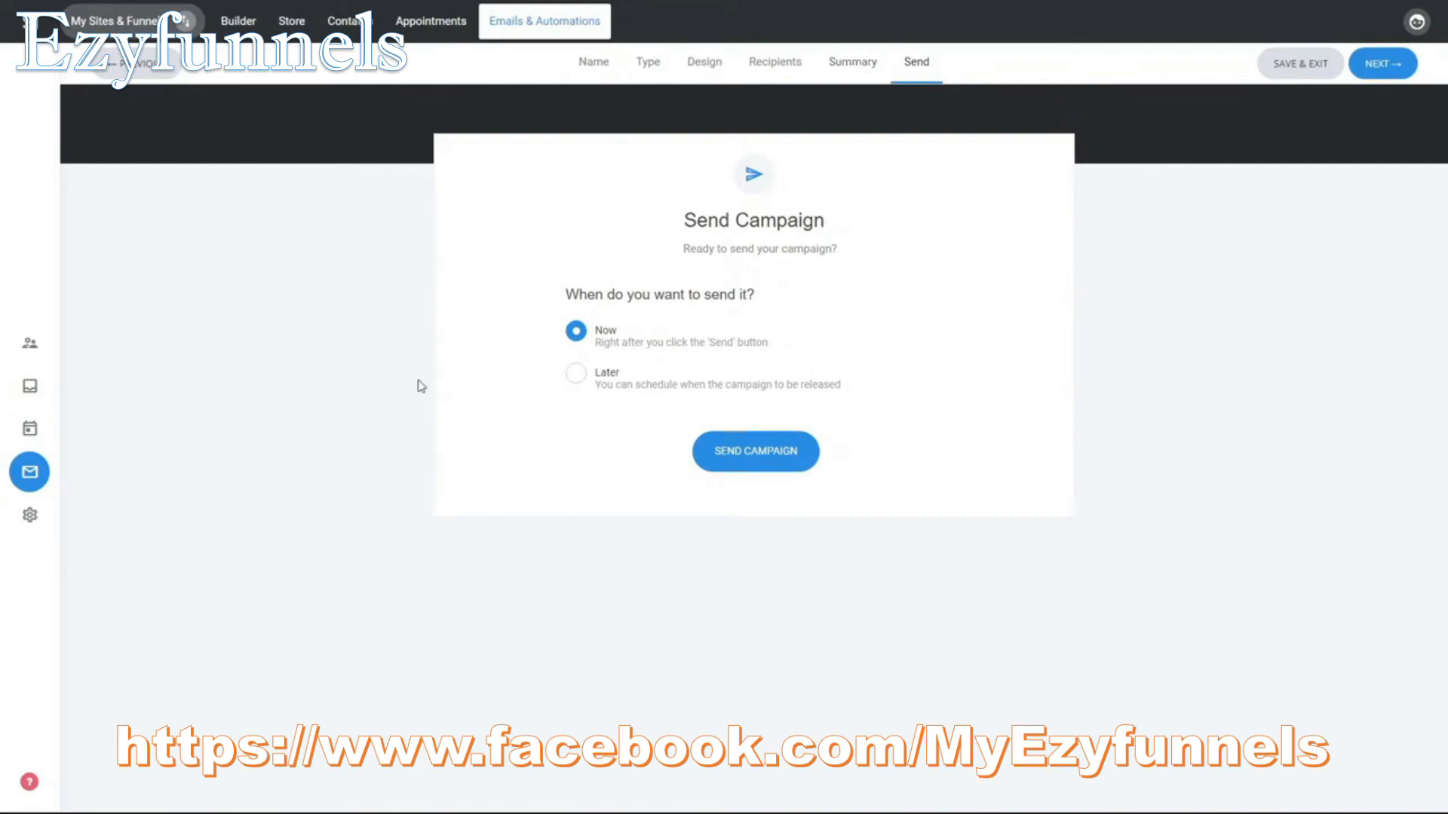
left_click(770, 461)
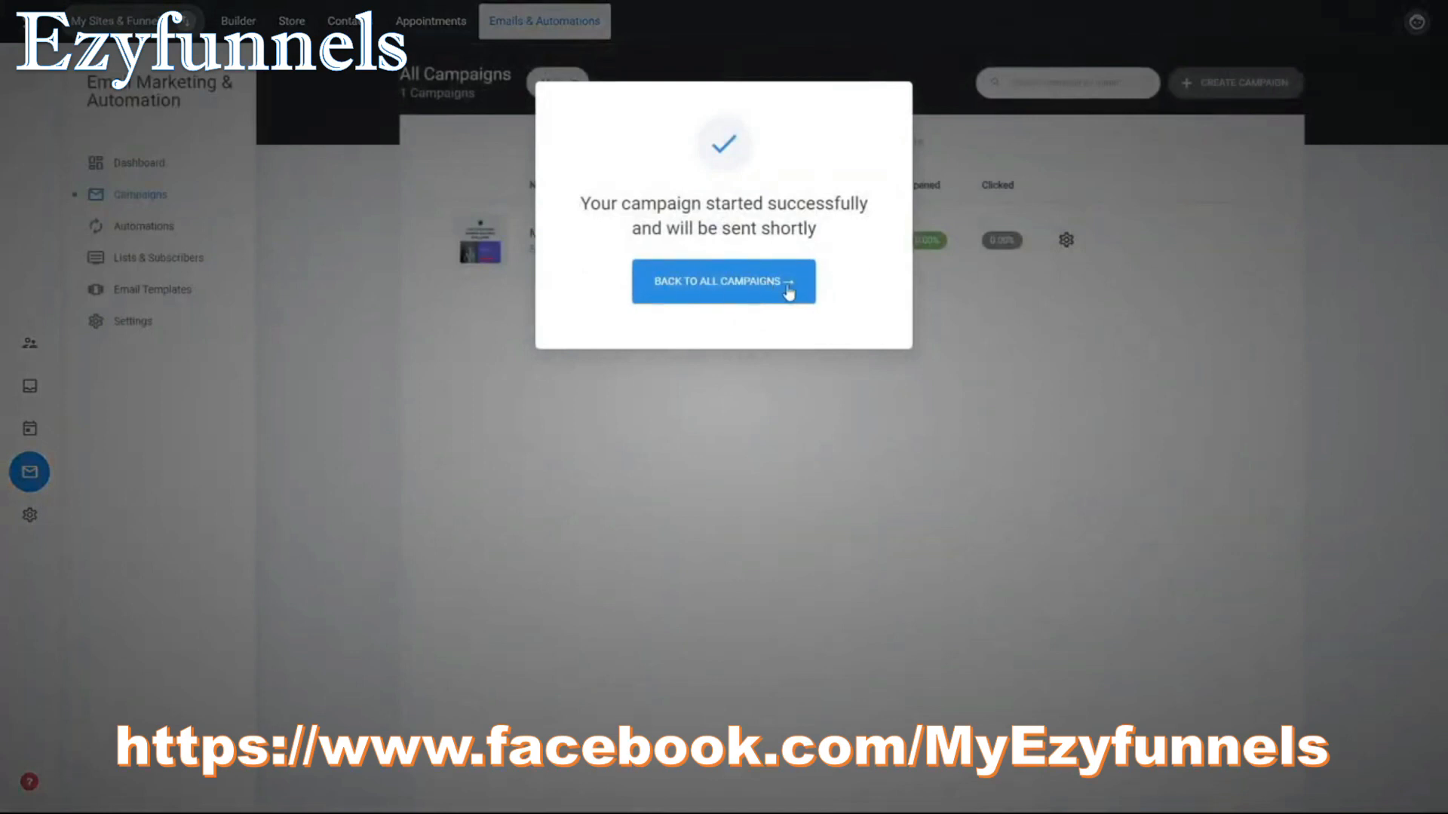
Step: Return to the list of all campaigns and open My First Campaign
left_click_drag(589, 197, 844, 236)
left_click(872, 266)
left_click(758, 285)
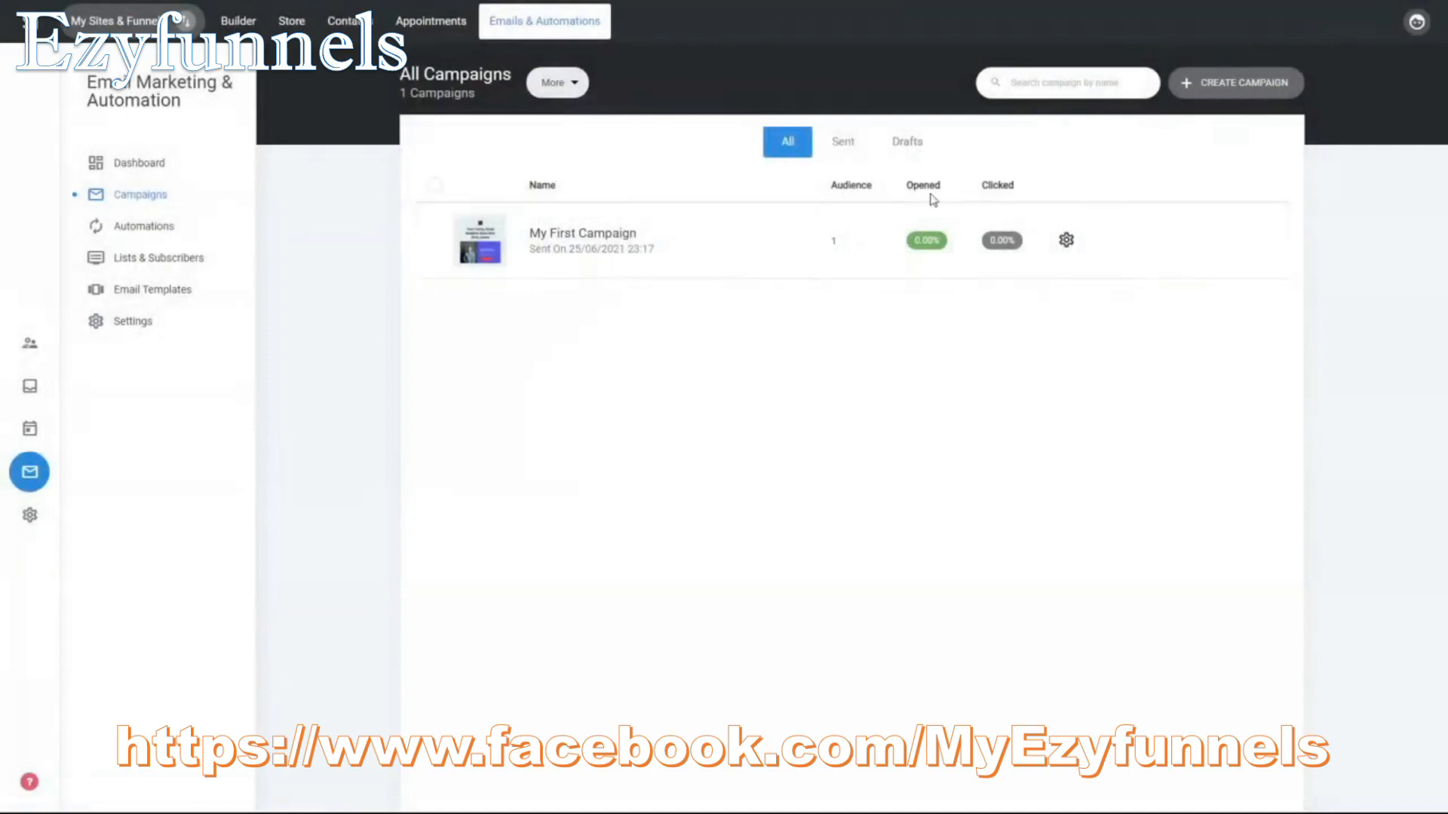
left_click(637, 254)
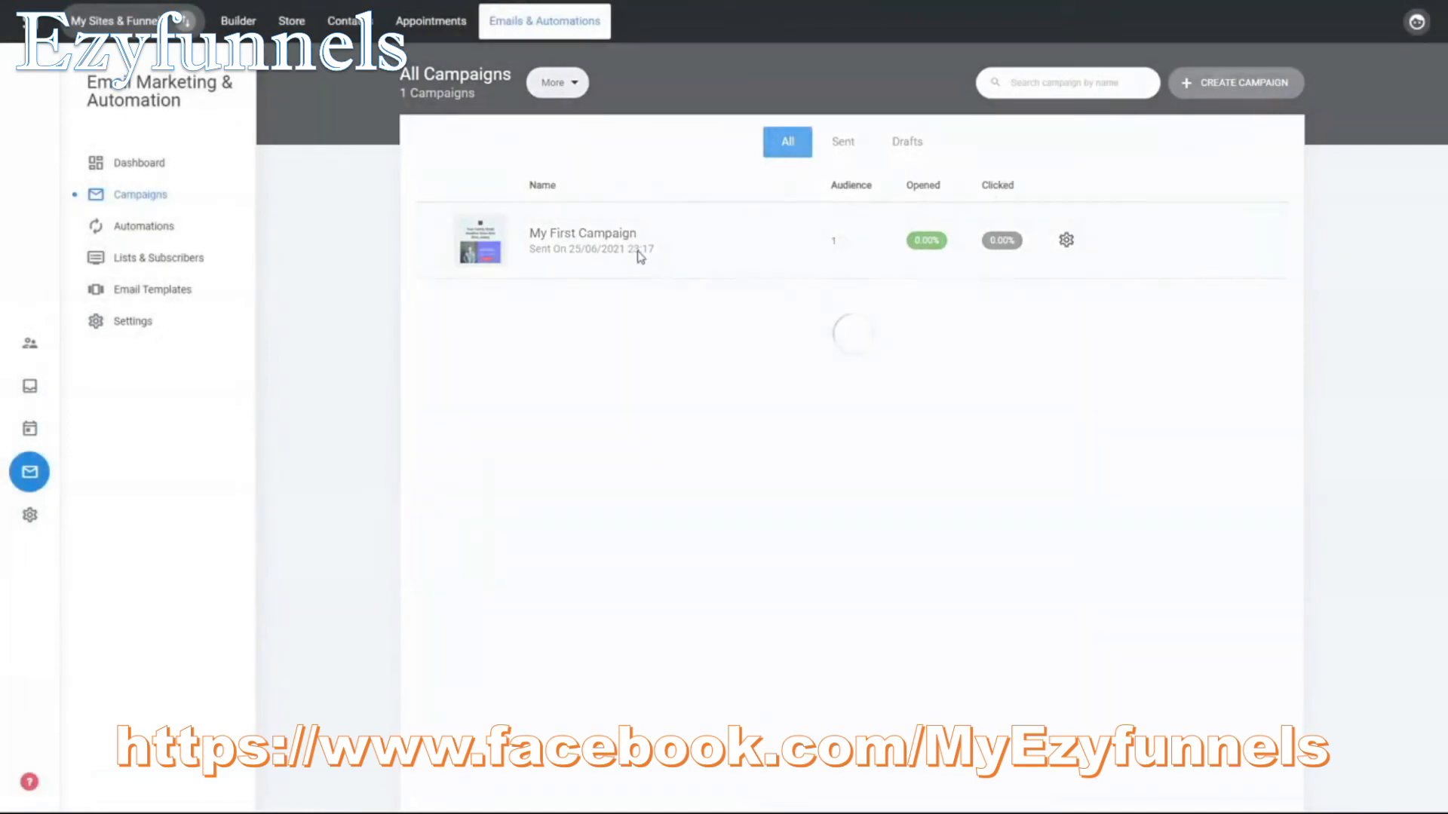